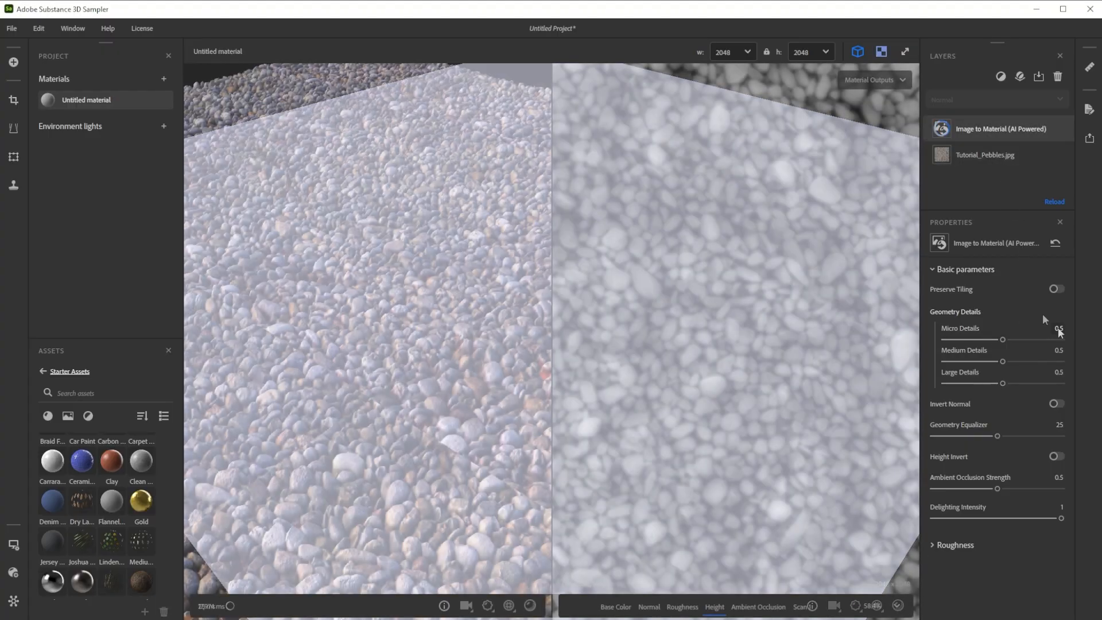
- Set both Micro Details and Medium Details of the Image to Material layer to 0.6
{"action": "left_click", "coordinate": [1057, 329]}
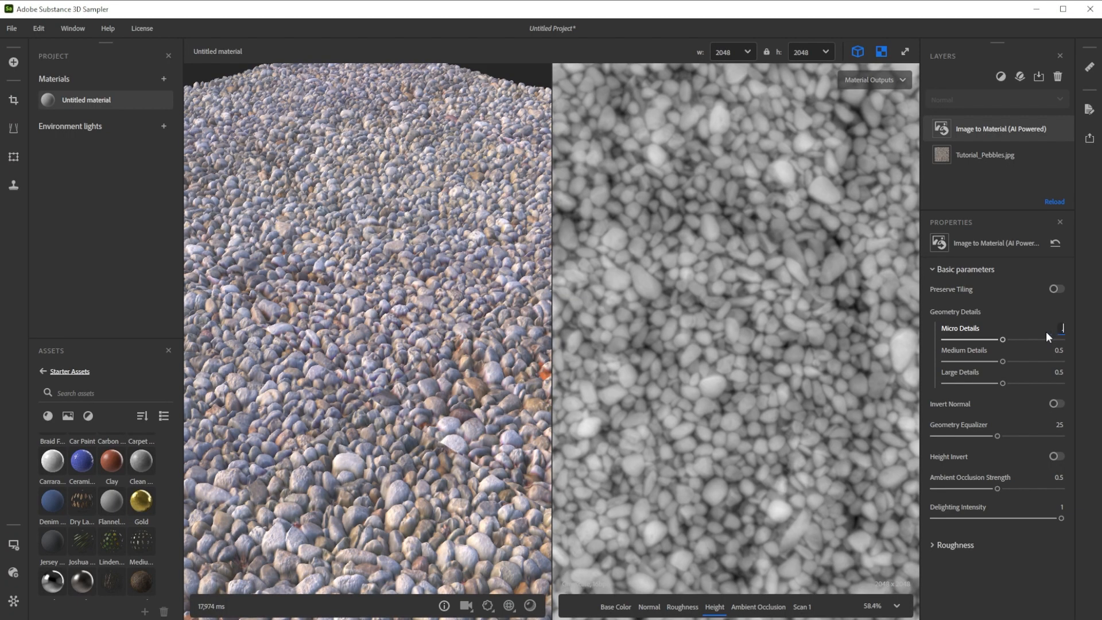
{"action": "type", "text": "0.6"}
{"action": "key", "text": "Tab"}
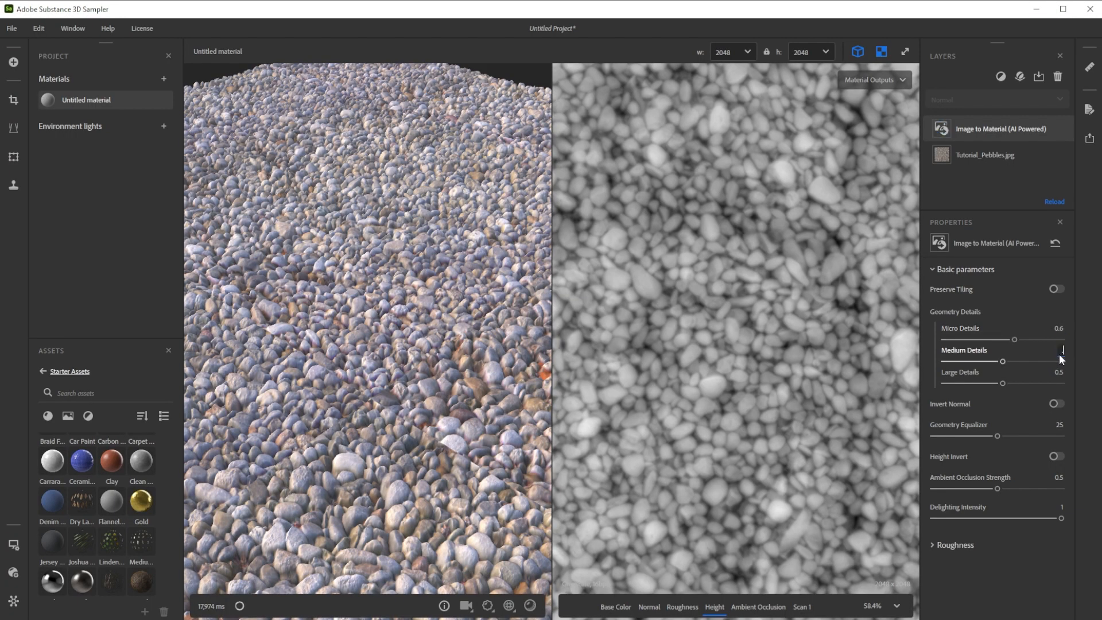
{"action": "type", "text": "0.6"}
{"action": "key", "text": "Return"}
- Display the ambient occlusion map, then set Ambient Occlusion Strength to 1 and Delighting Intensity to 0.5
{"action": "left_click", "coordinate": [757, 606]}
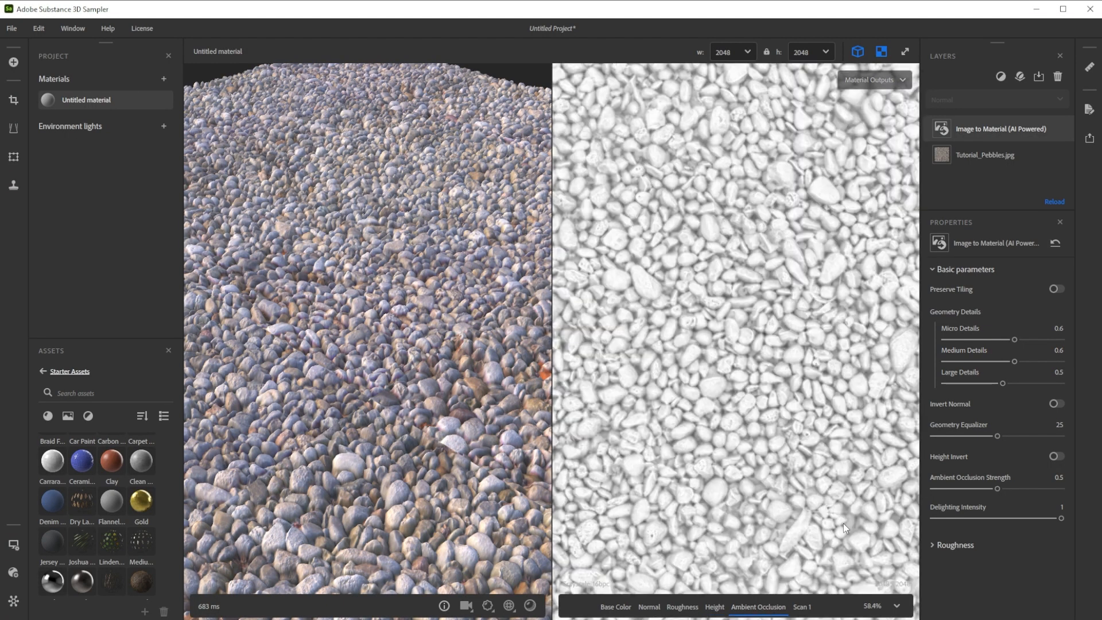
{"action": "left_click", "coordinate": [1051, 487]}
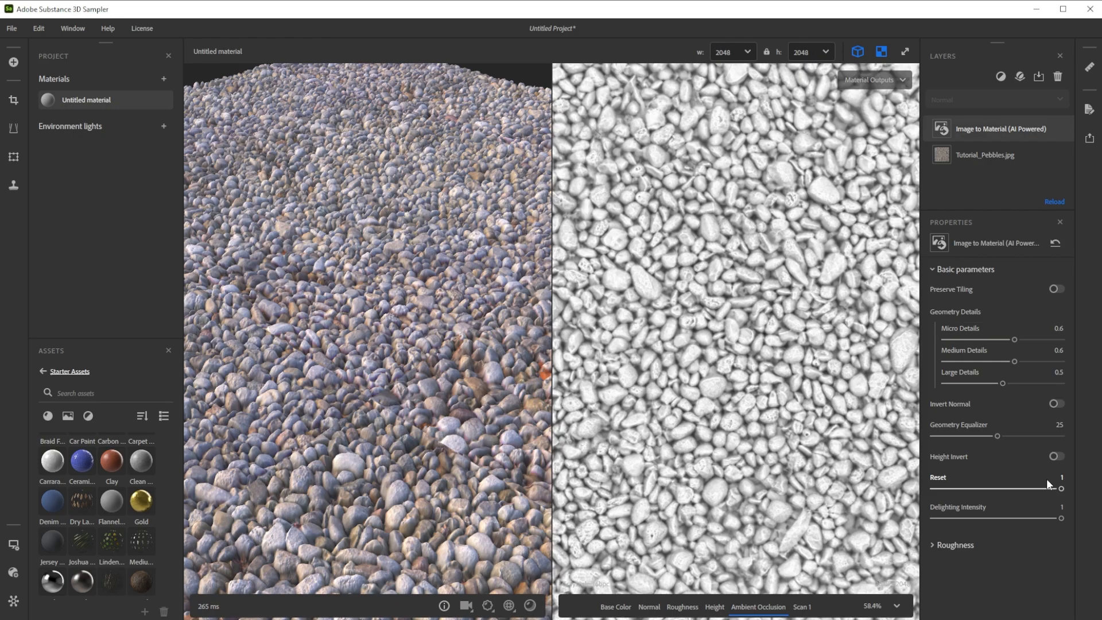
{"action": "left_click", "coordinate": [1061, 507]}
{"action": "type", "text": ".5"}
{"action": "key", "text": "Return"}
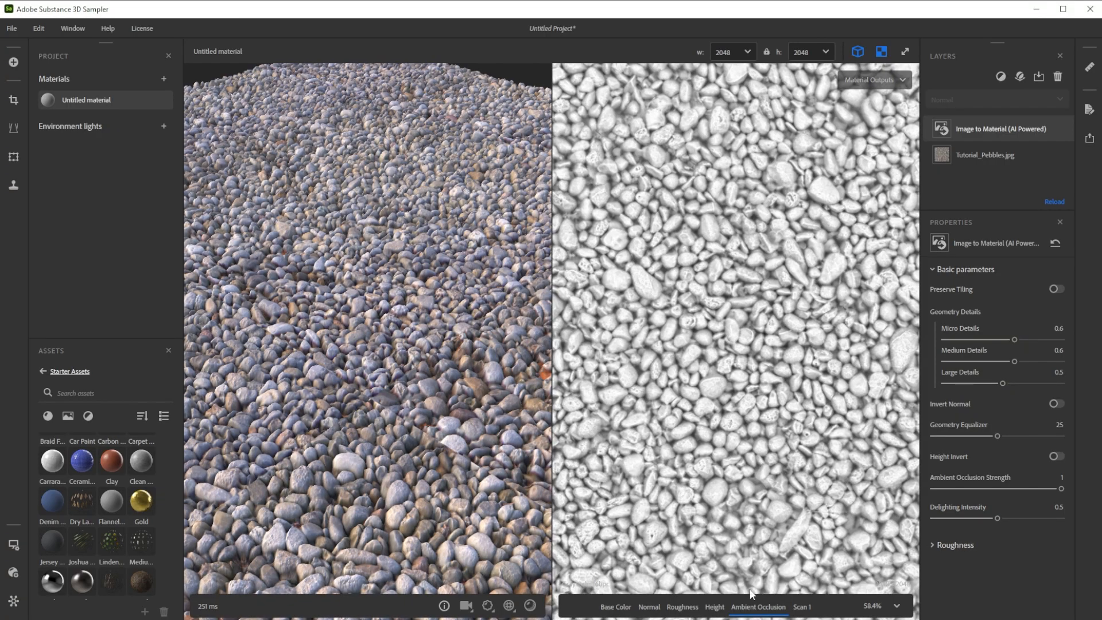
- Display the roughness map and set the roughness Variations to 0.35 and Albedo Details Importance to 0.8
{"action": "left_click", "coordinate": [682, 607]}
{"action": "left_click", "coordinate": [930, 544]}
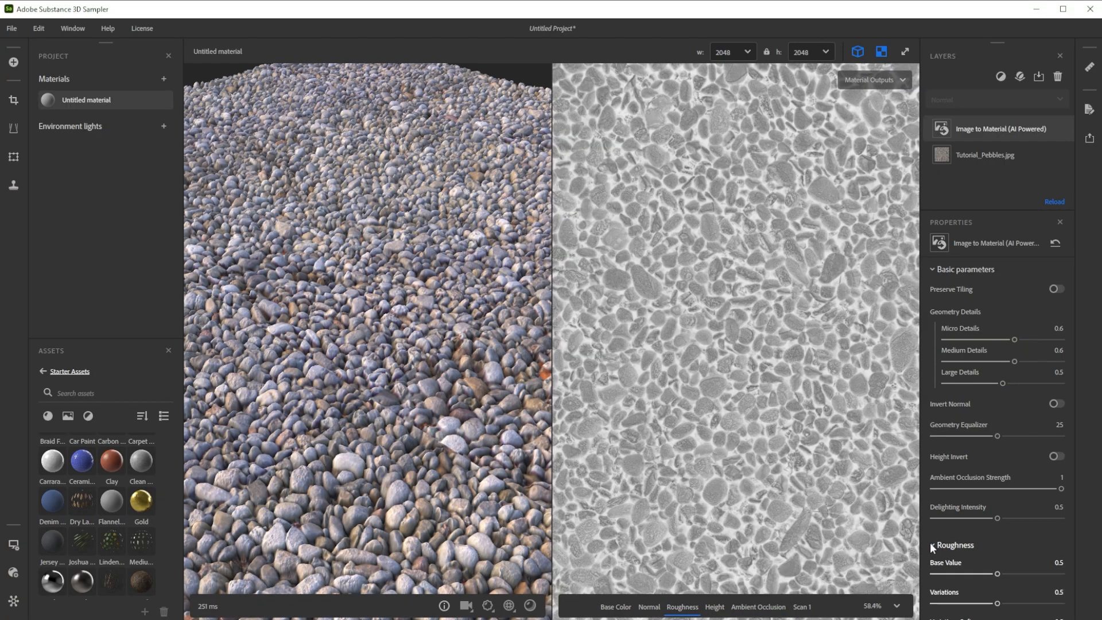
{"action": "scroll", "coordinate": [976, 525], "scroll_direction": "down", "scroll_amount": 2}
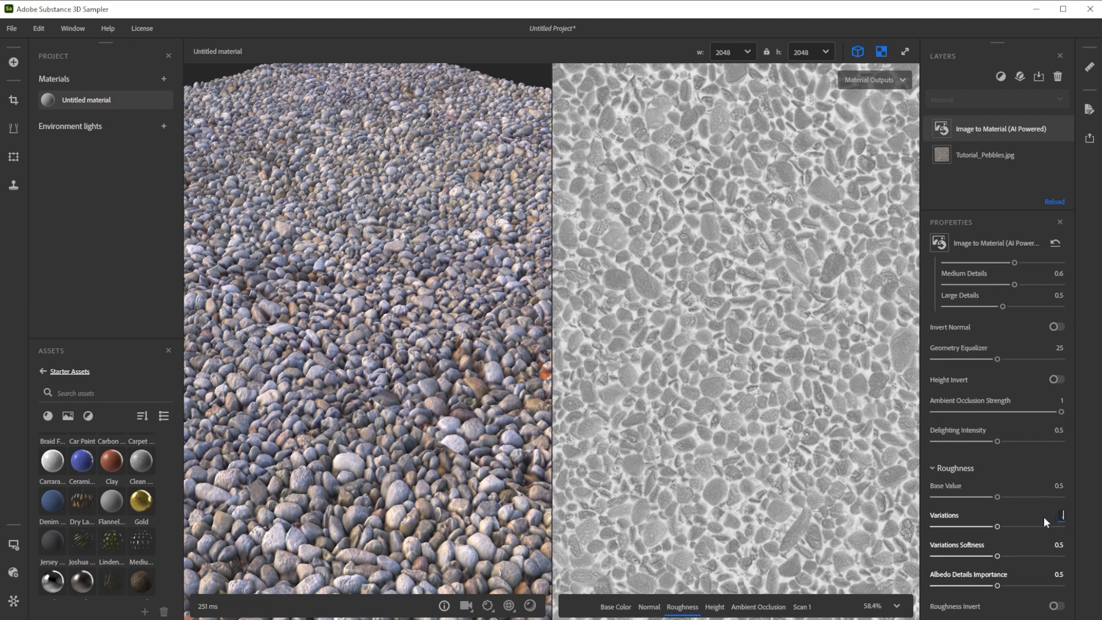
{"action": "key", "text": "Return"}
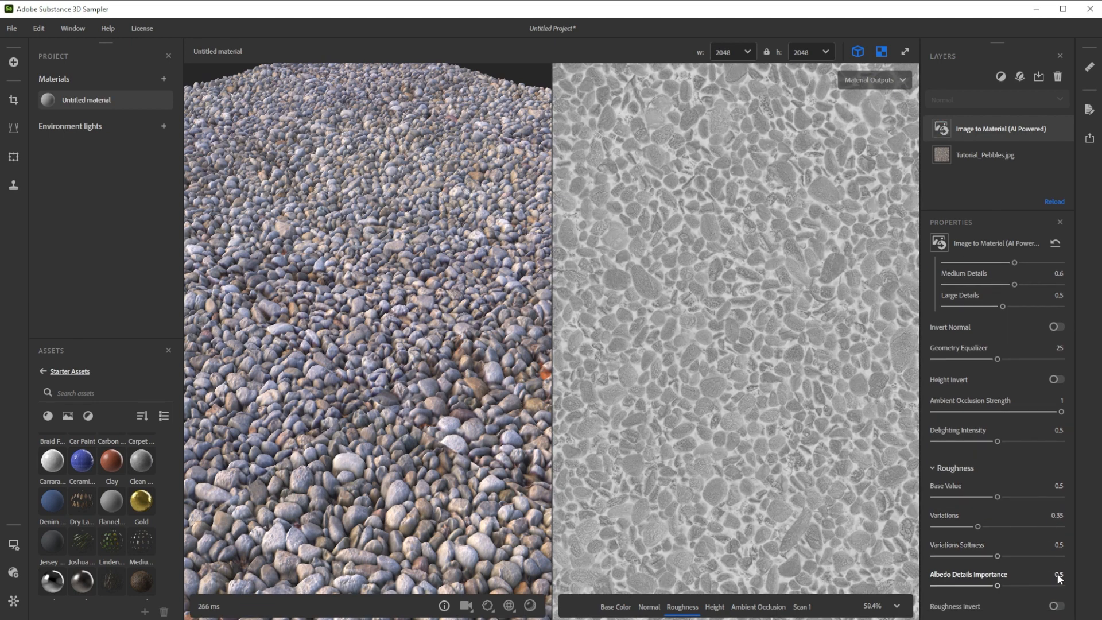
{"action": "type", "text": ".8"}
{"action": "key", "text": "Return"}
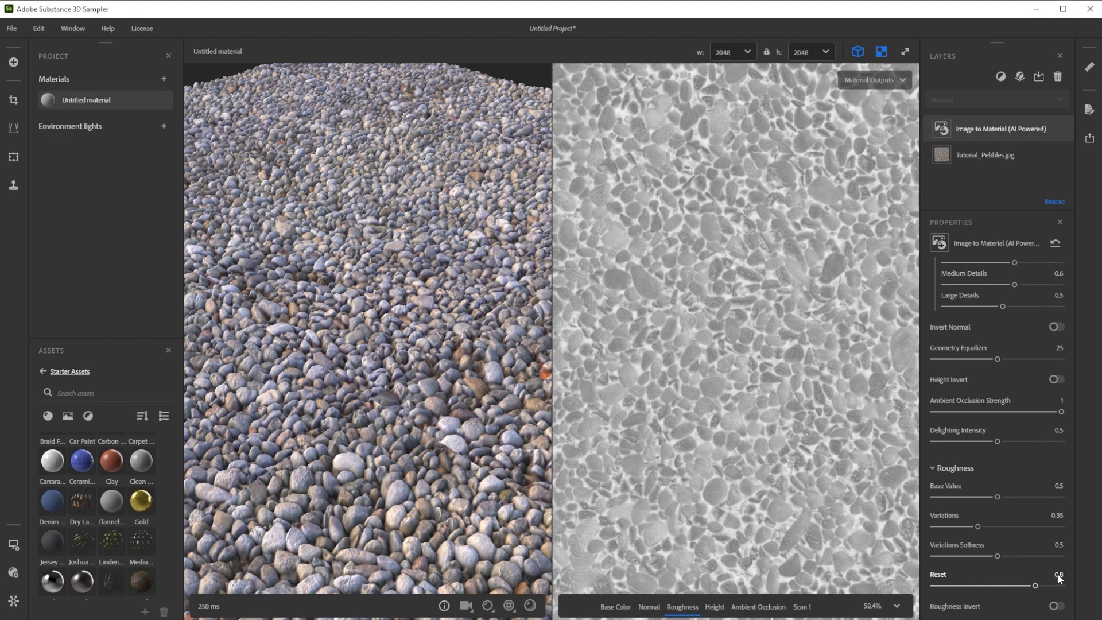
- Show only the 3D preview with the environment lighting rotated, and add an Equalize filter layer with a radius of 7
{"action": "key", "text": "F2"}
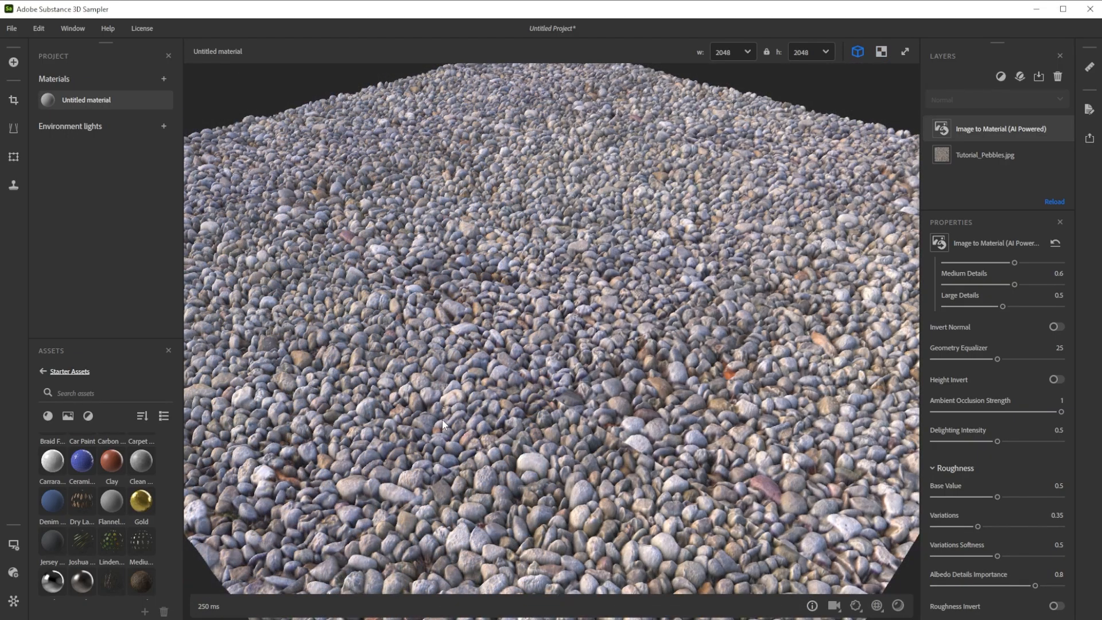
{"action": "right_click_drag", "start_coordinate": [497, 428], "coordinate": [975, 81], "text": "shift"}
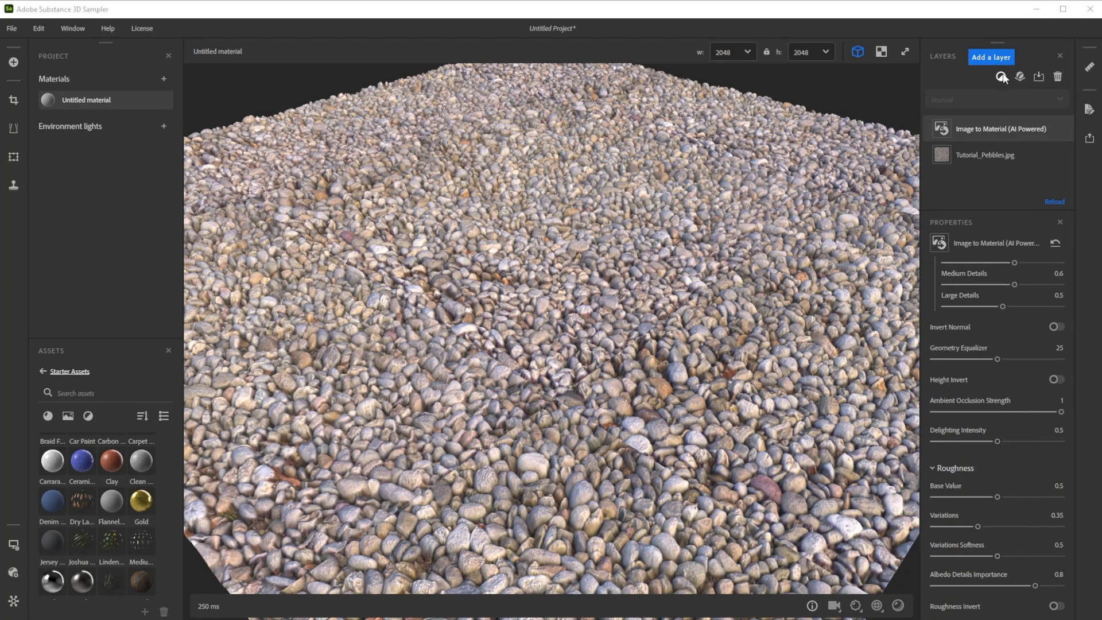
{"action": "left_click", "coordinate": [1001, 77]}
{"action": "type", "text": "eq"}
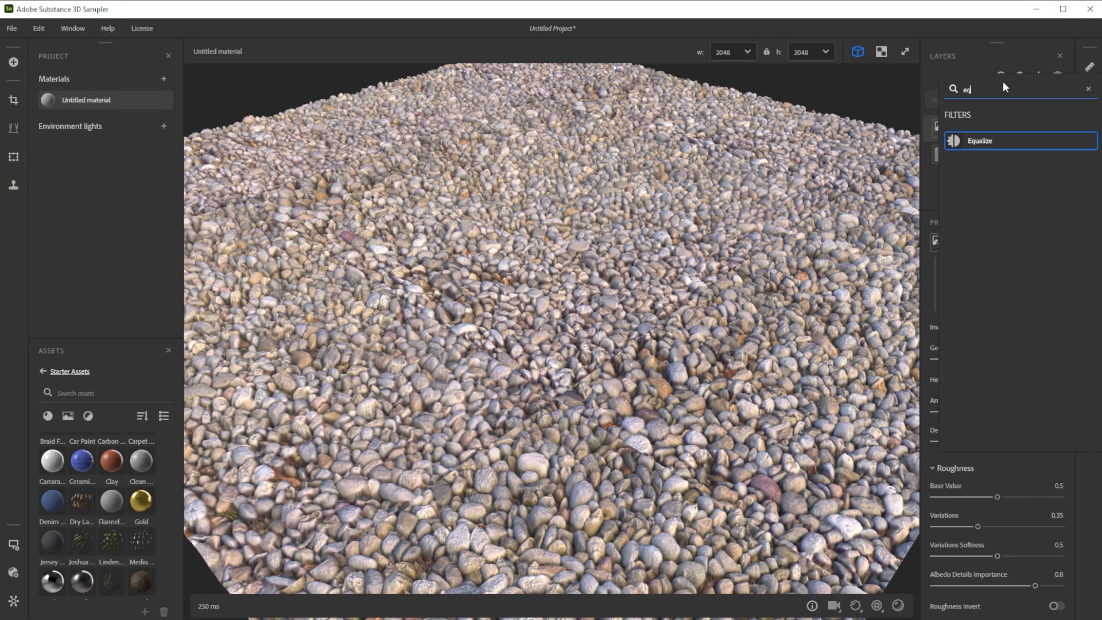
{"action": "left_click", "coordinate": [981, 146]}
{"action": "left_click", "coordinate": [980, 141]}
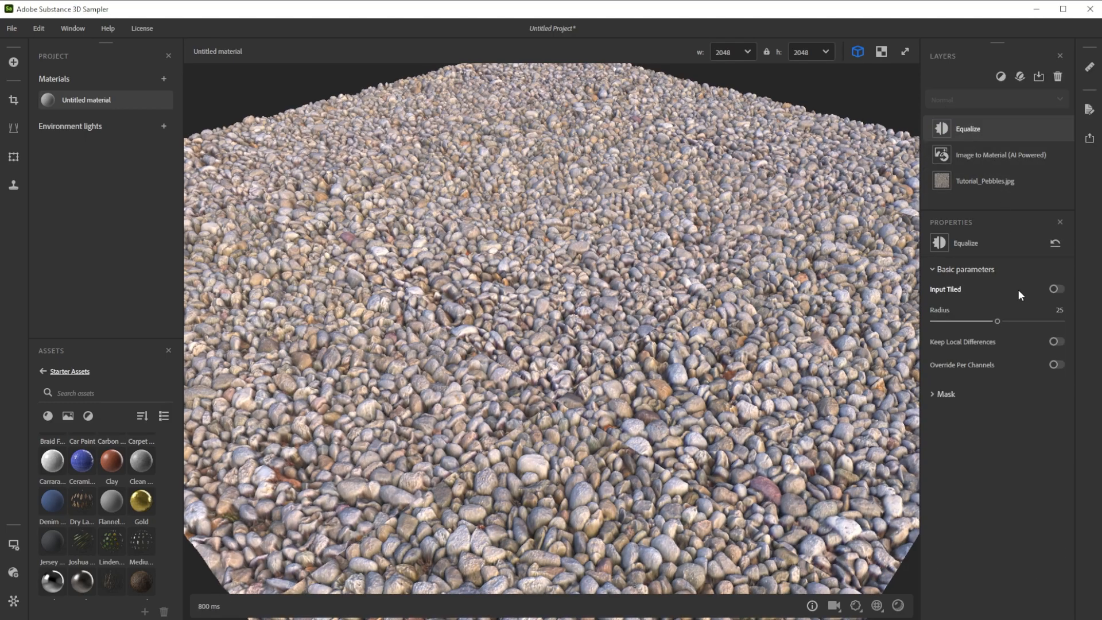
{"action": "double_click", "coordinate": [1059, 311]}
{"action": "type", "text": "7"}
{"action": "key", "text": "Return"}
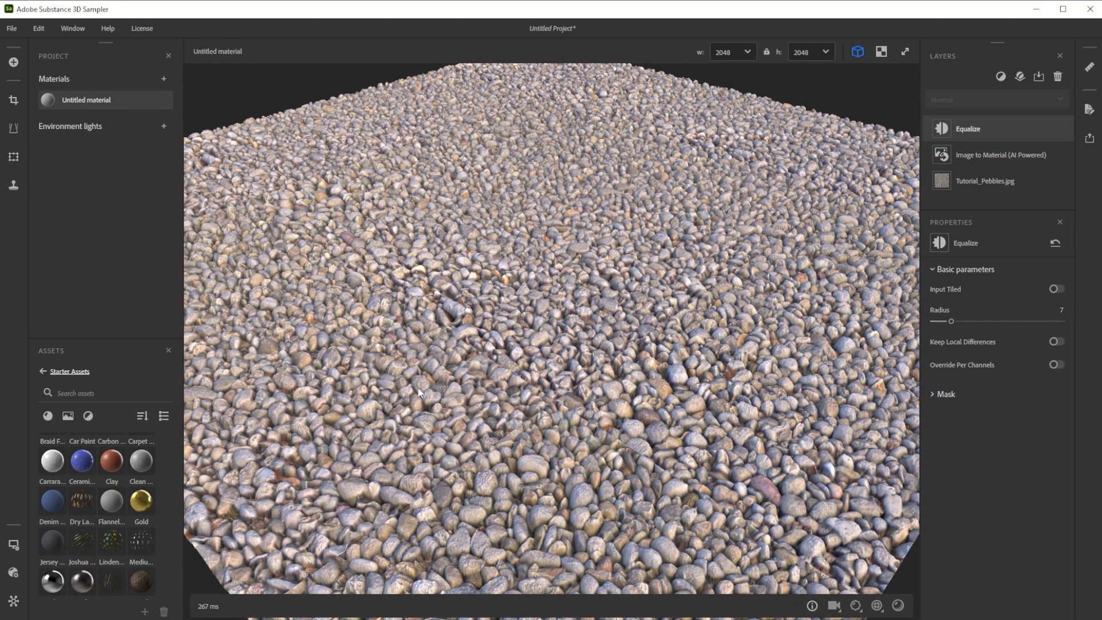
- Rename the untitled material in the project as Pebbles
{"action": "right_click", "coordinate": [72, 99]}
{"action": "left_click", "coordinate": [105, 170]}
{"action": "type", "text": "Pebbles"}
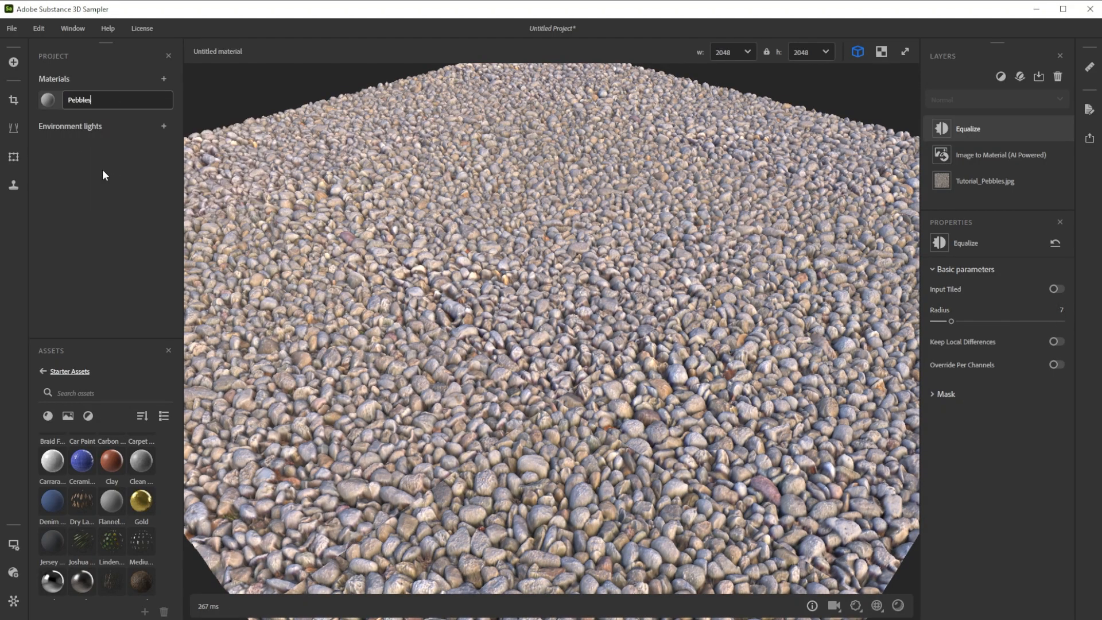
{"action": "key", "text": "Return"}
- Save the project as Pebbles in the Pebbles folder on the desktop, replacing the existing file
{"action": "left_click", "coordinate": [16, 26]}
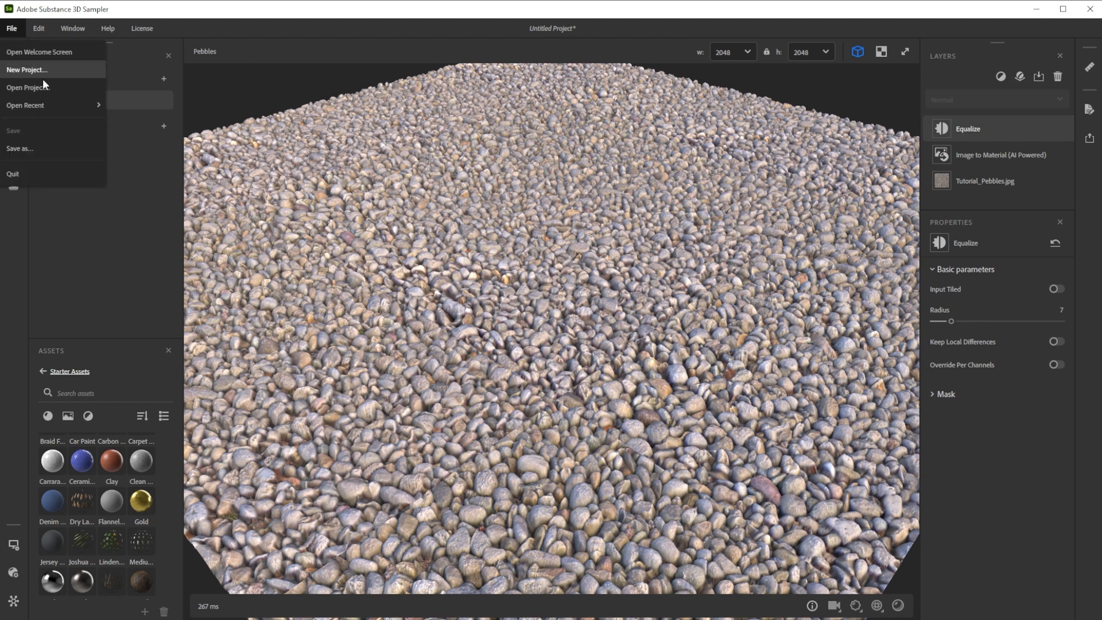
{"action": "left_click", "coordinate": [36, 145]}
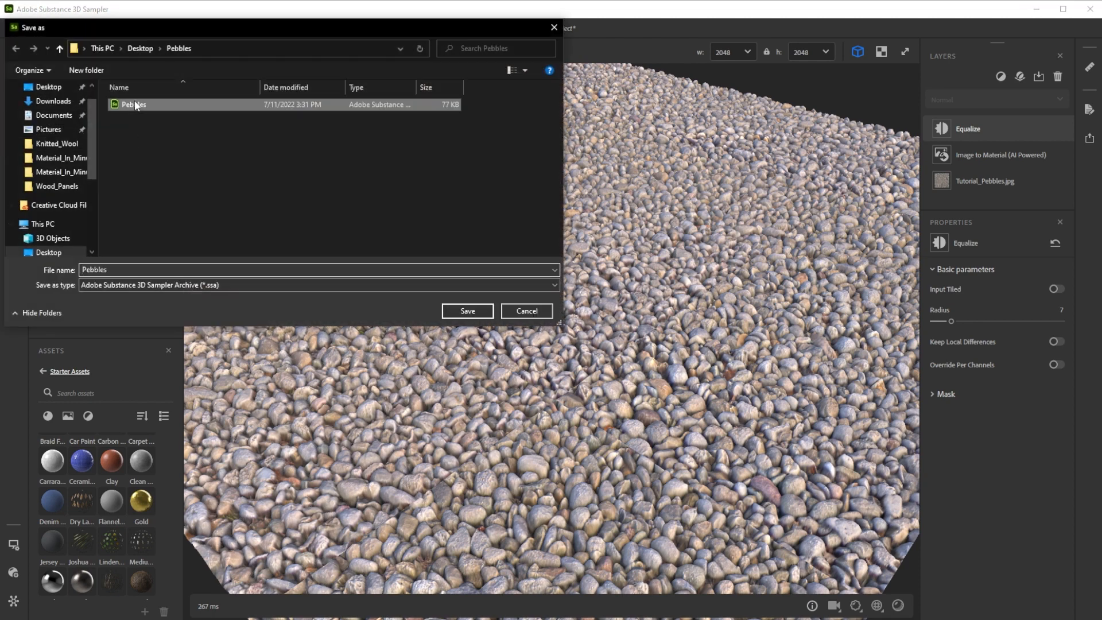
{"action": "left_click", "coordinate": [473, 314]}
{"action": "left_click", "coordinate": [597, 316]}
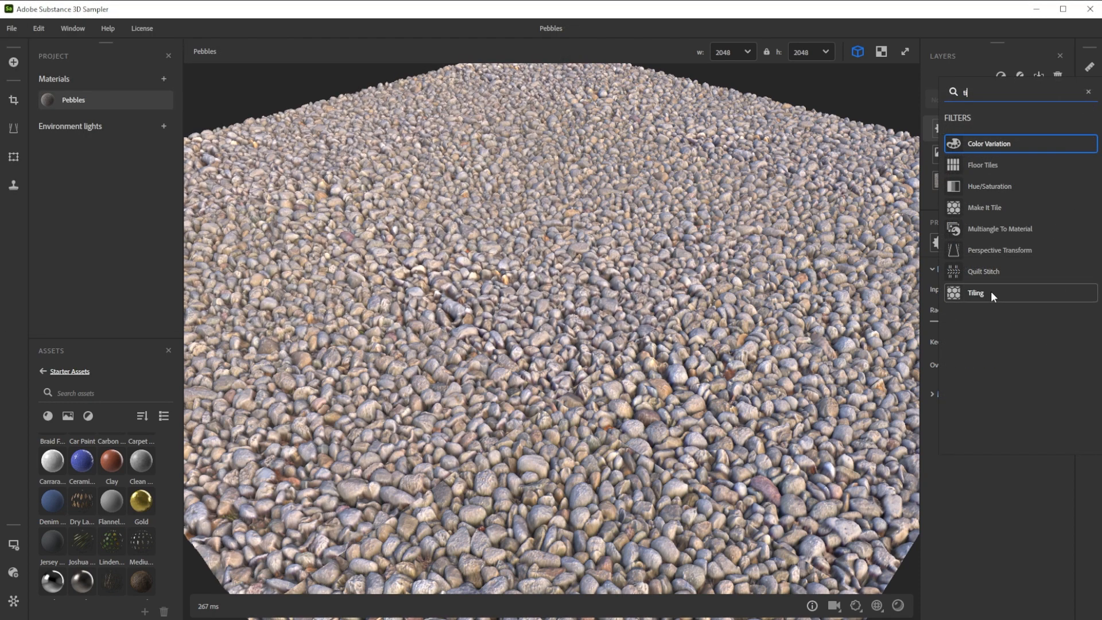
- Add a Tiling filter layer and set its edge Threshold to 0.3 and Grid Resolution to 11
{"action": "left_click", "coordinate": [980, 294]}
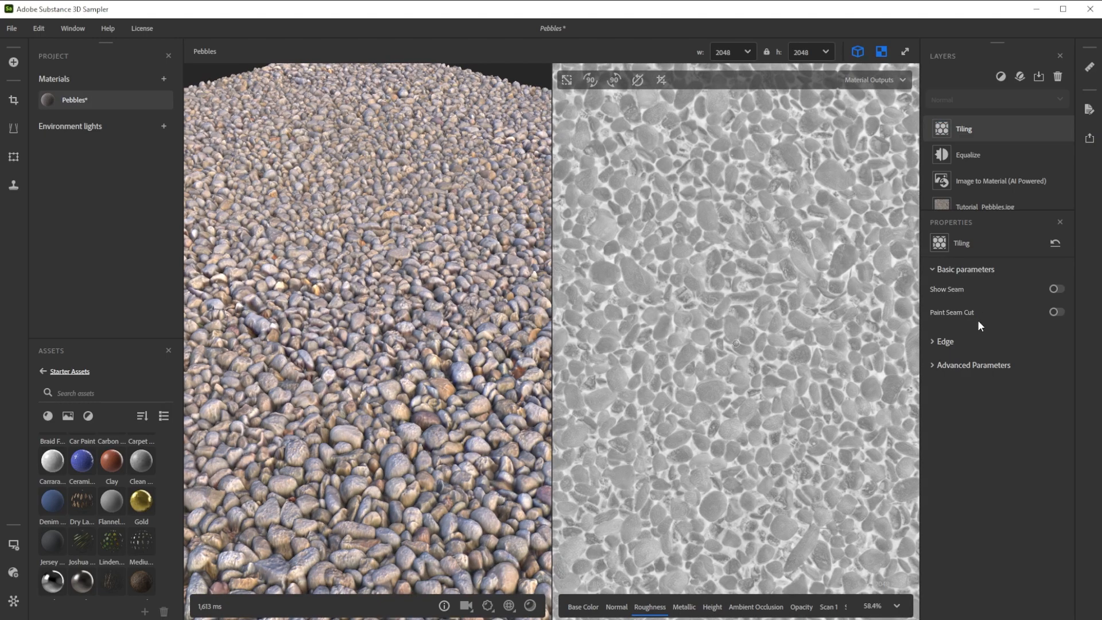
{"action": "left_click", "coordinate": [941, 343]}
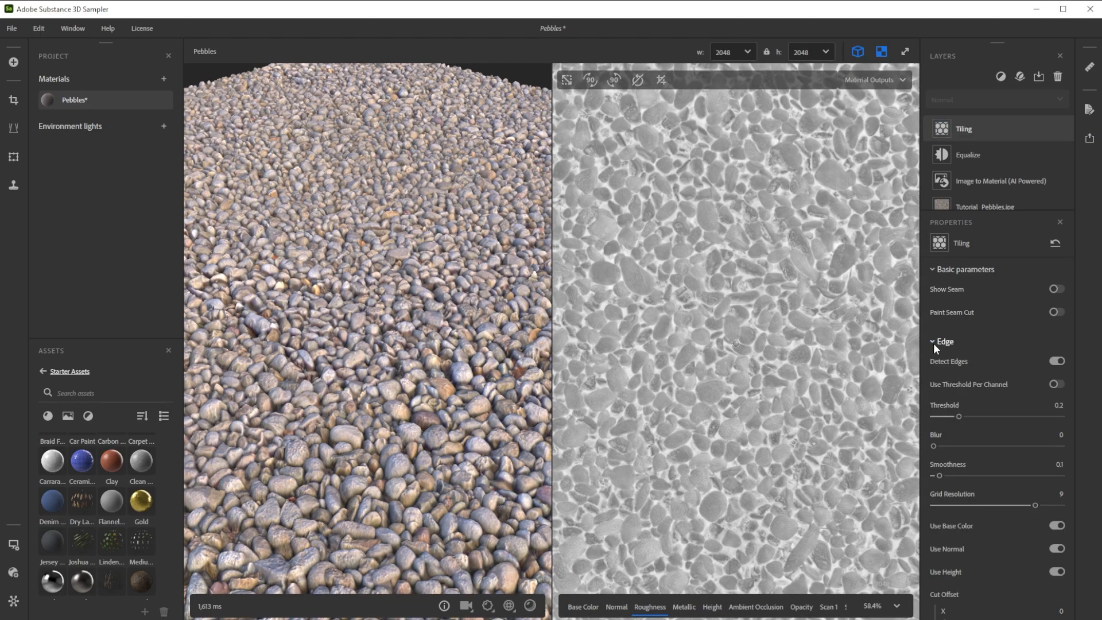
{"action": "left_click", "coordinate": [1058, 409]}
{"action": "type", "text": ".3"}
{"action": "key", "text": "Return"}
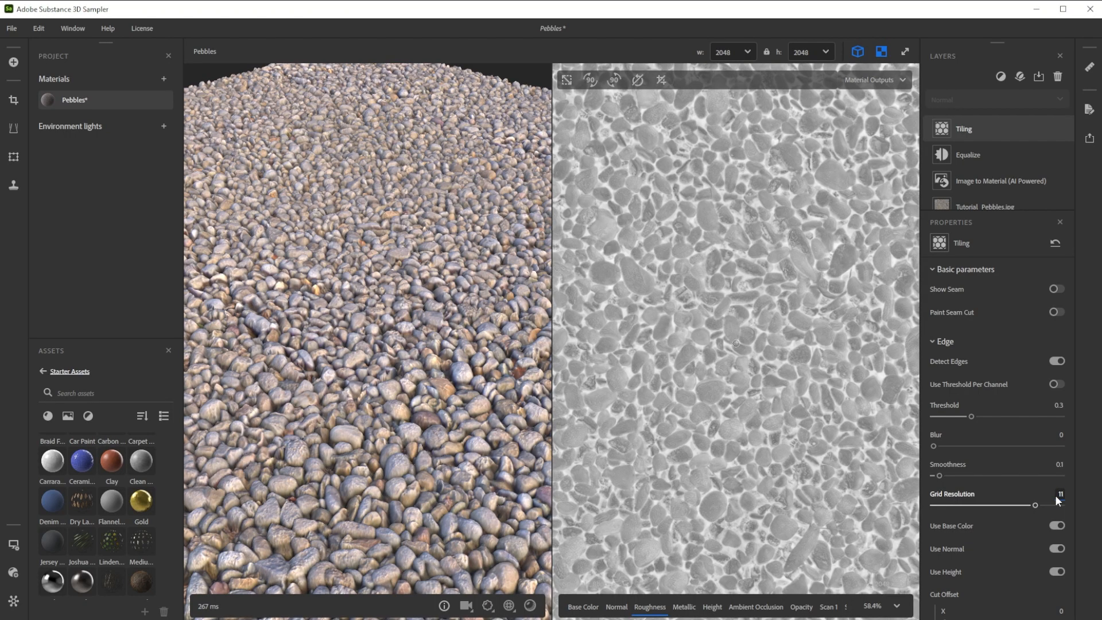
{"action": "key", "text": "Return"}
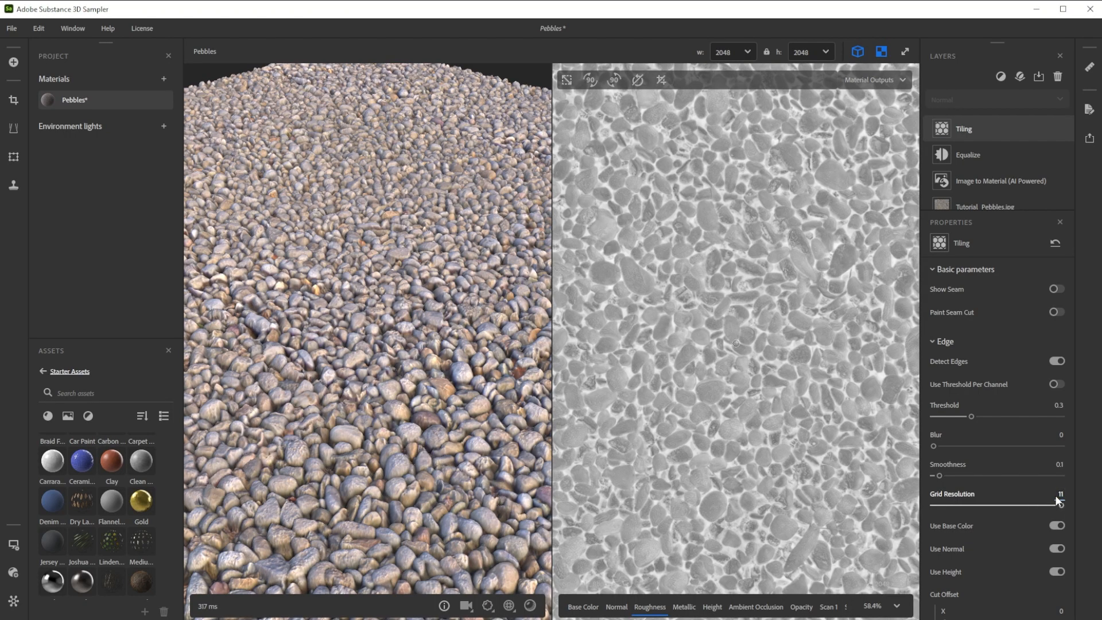
- Set the Tiling layer's edge Smoothness to 0.5 and Blur to 0.6
{"action": "left_click", "coordinate": [1059, 463]}
{"action": "type", "text": ".5"}
{"action": "key", "text": "Return"}
{"action": "type", "text": ".6"}
{"action": "key", "text": "Return"}
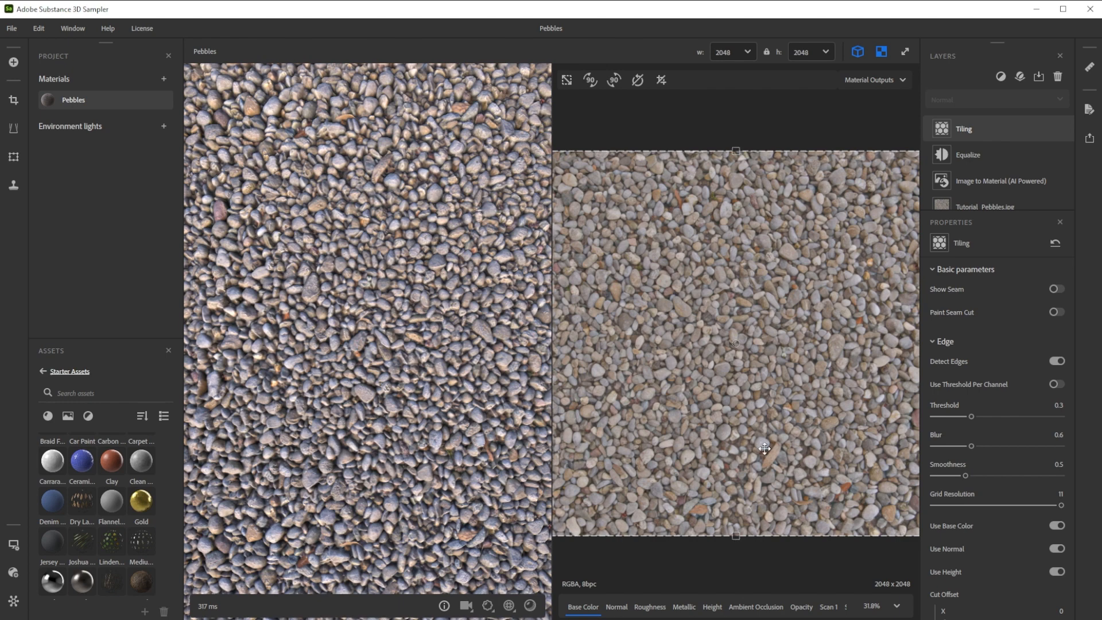
- Add a Content-Aware Fill filter layer and set its brush size to 28
{"action": "left_click", "coordinate": [1001, 76]}
{"action": "type", "text": "co"}
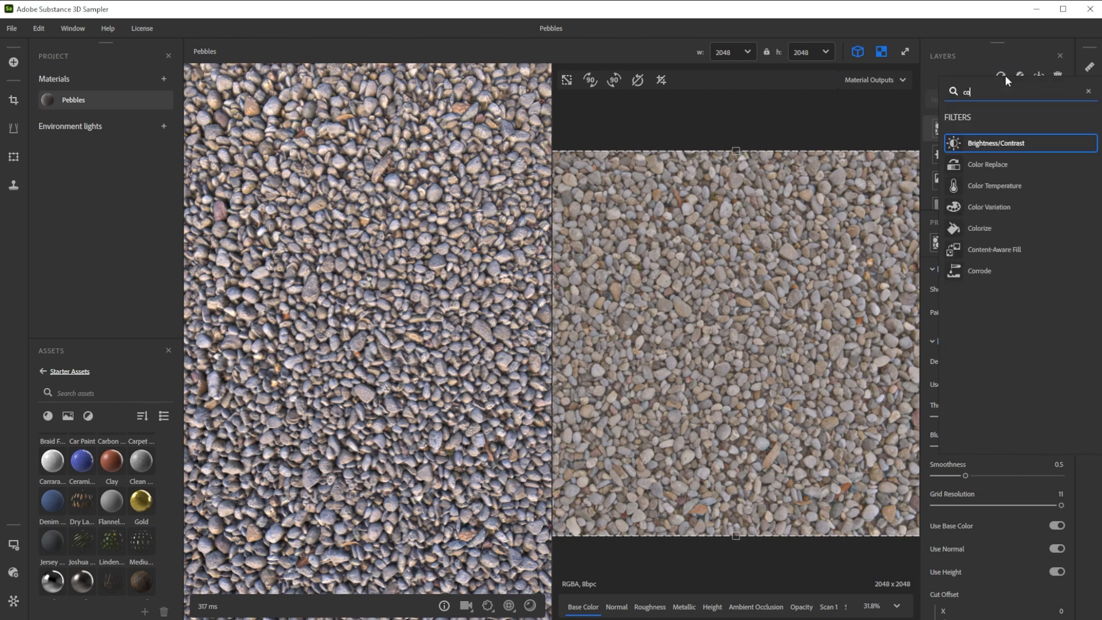
{"action": "left_click", "coordinate": [991, 248]}
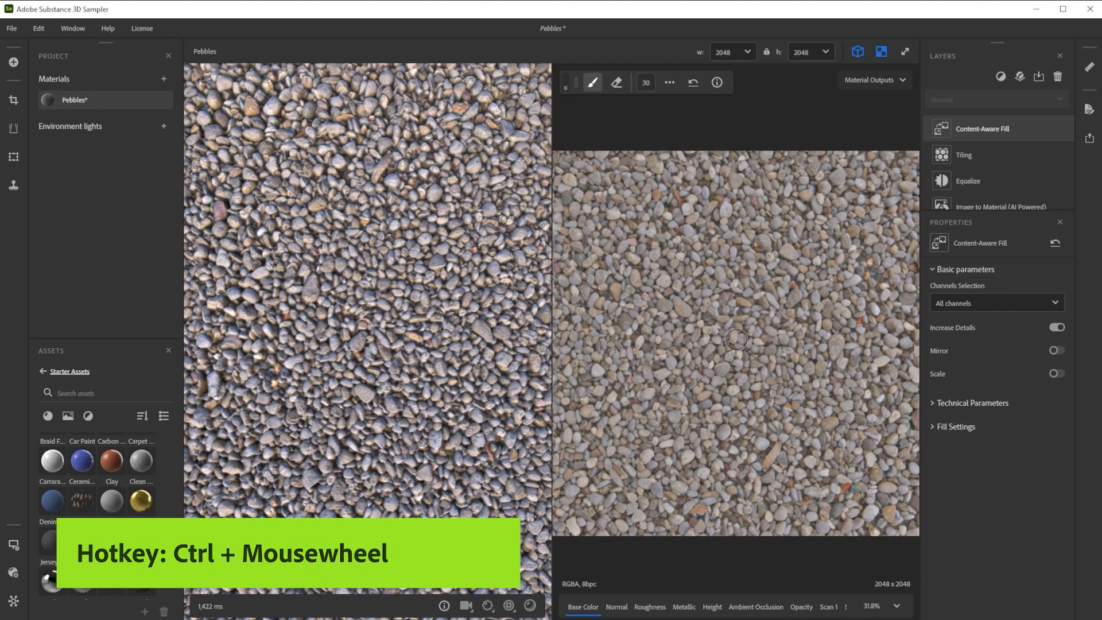
{"action": "scroll", "coordinate": [736, 339], "scroll_direction": "down", "scroll_amount": 3, "text": "ctrl"}
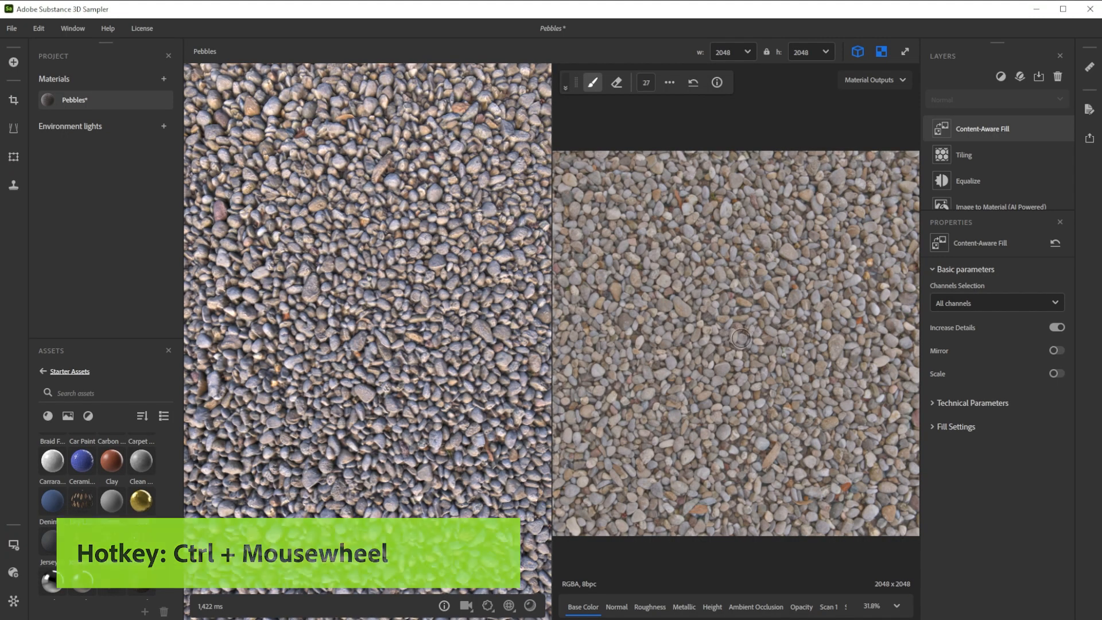
{"action": "scroll", "coordinate": [741, 338], "scroll_direction": "up", "scroll_amount": 1, "text": "ctrl"}
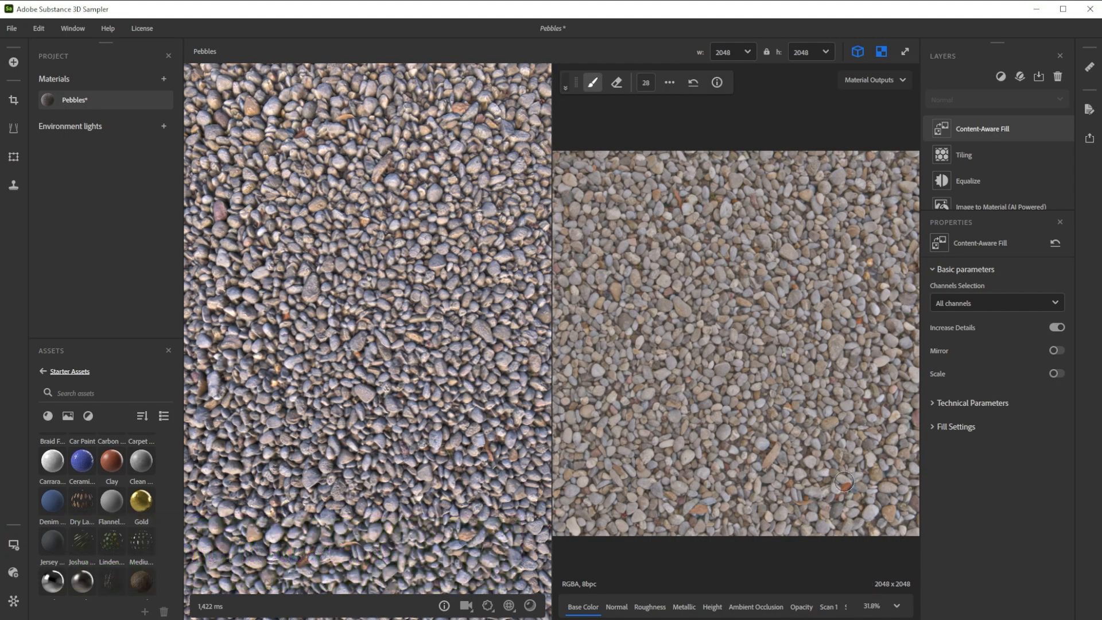
- Paint over the orange pebbles at the lower right, lower middle and upper part of the texture for content-aware replacement
{"action": "left_click_drag", "start_coordinate": [843, 481], "coordinate": [827, 513]}
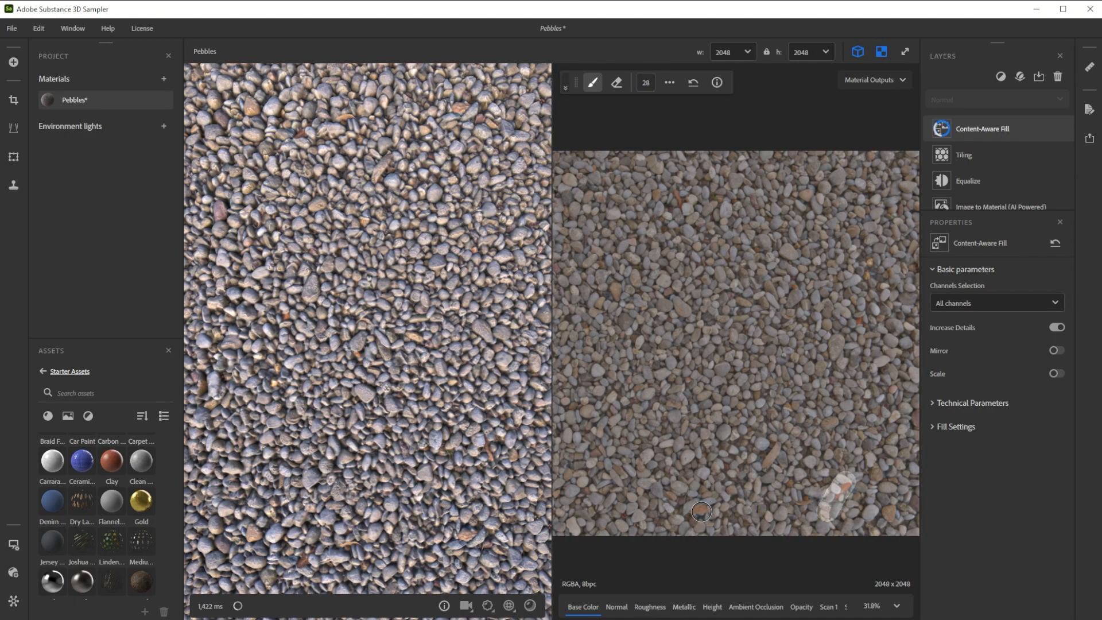
{"action": "mouse_move", "coordinate": [701, 511]}
{"action": "left_mouse_down"}
{"action": "mouse_move", "coordinate": [684, 509]}
{"action": "mouse_move", "coordinate": [721, 506]}
{"action": "left_mouse_up"}
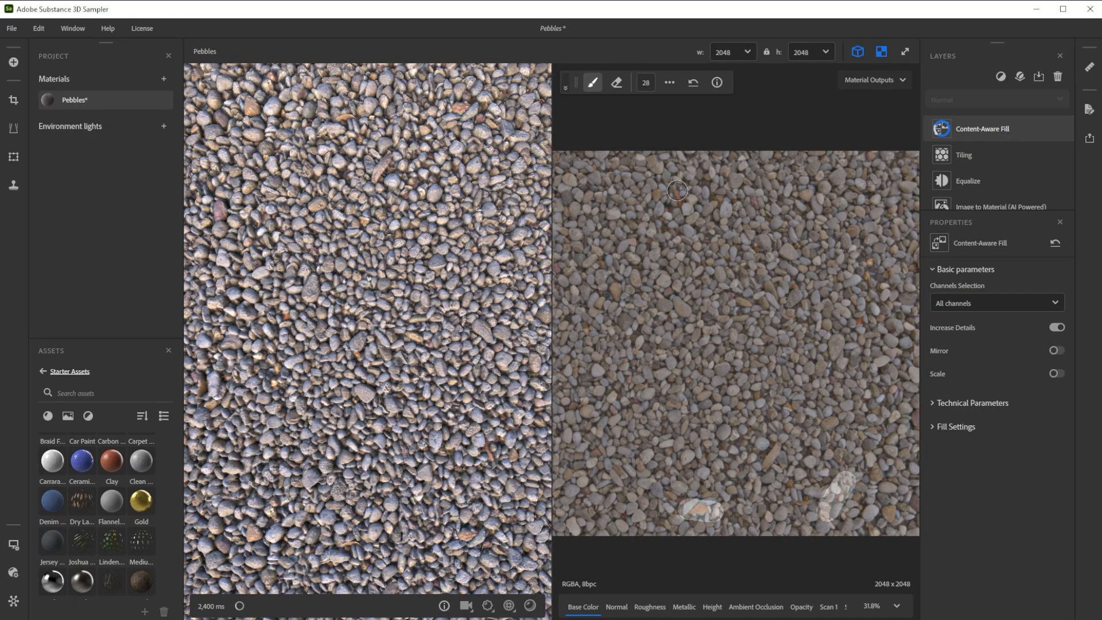
{"action": "left_click_drag", "start_coordinate": [677, 190], "coordinate": [683, 214]}
{"action": "key", "text": "e"}
{"action": "key", "text": "b"}
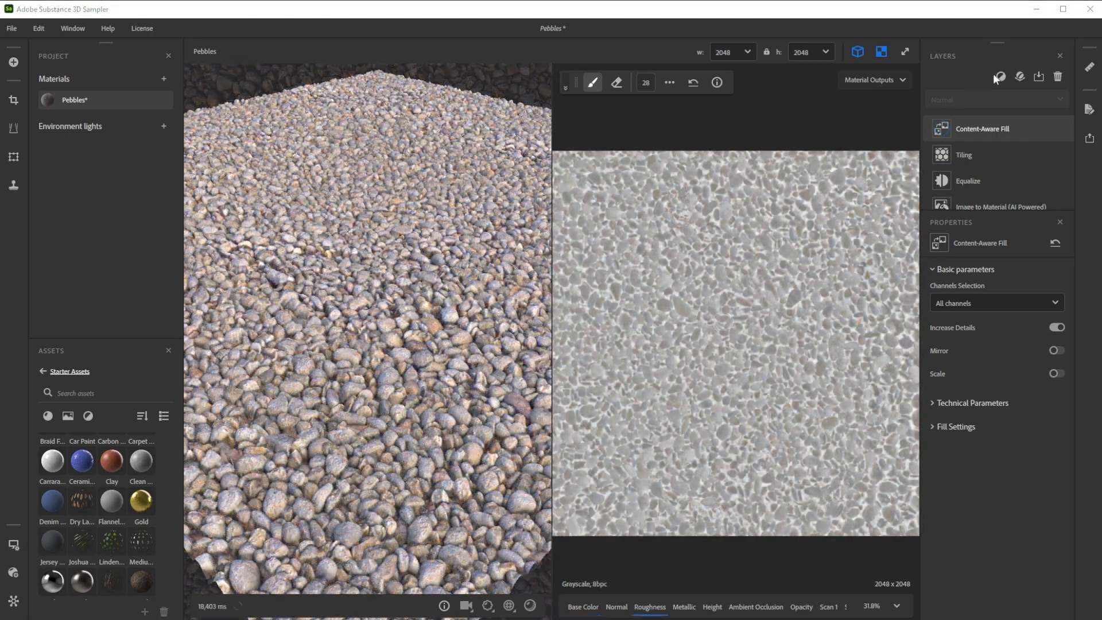
- Add a Fill filter layer that affects roughness, with a value of 0.9 and an opacity of 0.3
{"action": "left_click", "coordinate": [998, 76]}
{"action": "type", "text": "fi"}
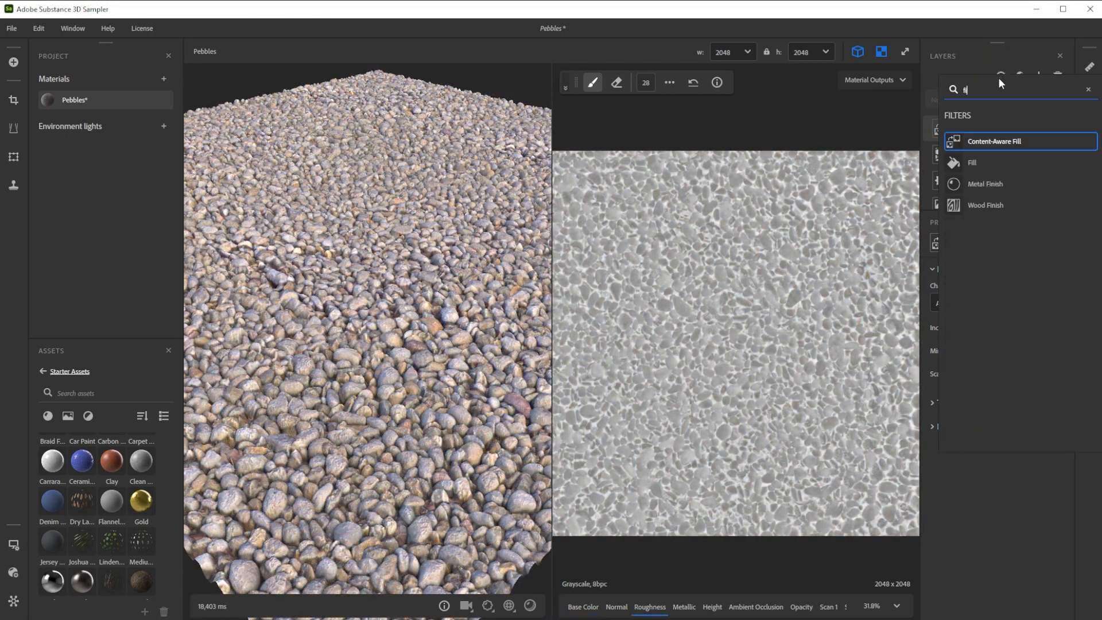
{"action": "left_click", "coordinate": [983, 164]}
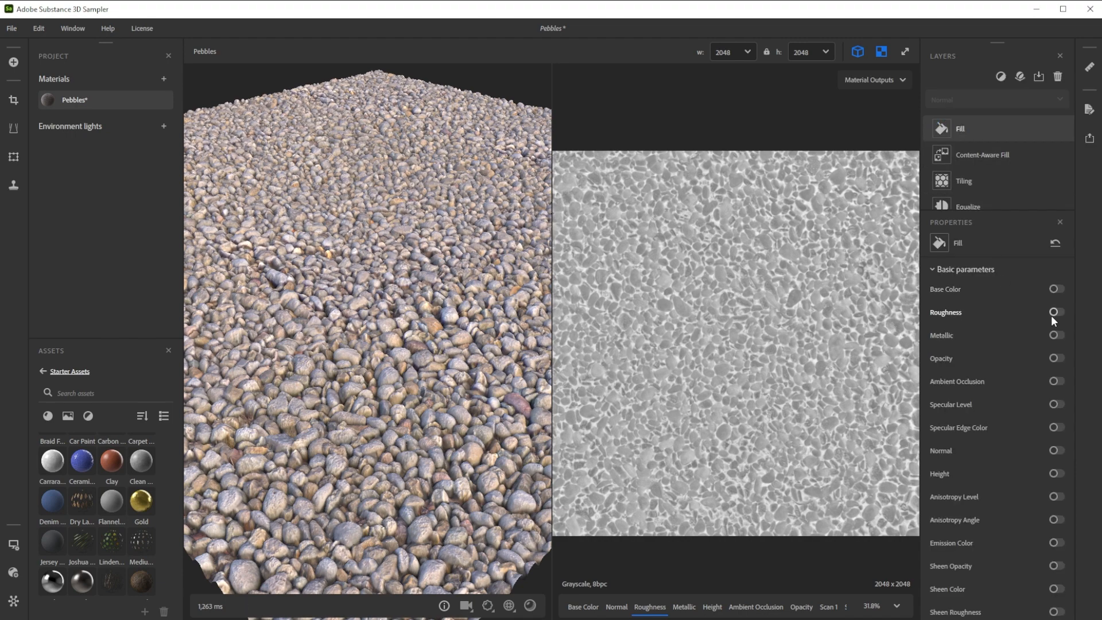
{"action": "left_click", "coordinate": [1056, 312]}
{"action": "left_click_drag", "start_coordinate": [1062, 396], "coordinate": [1021, 401]}
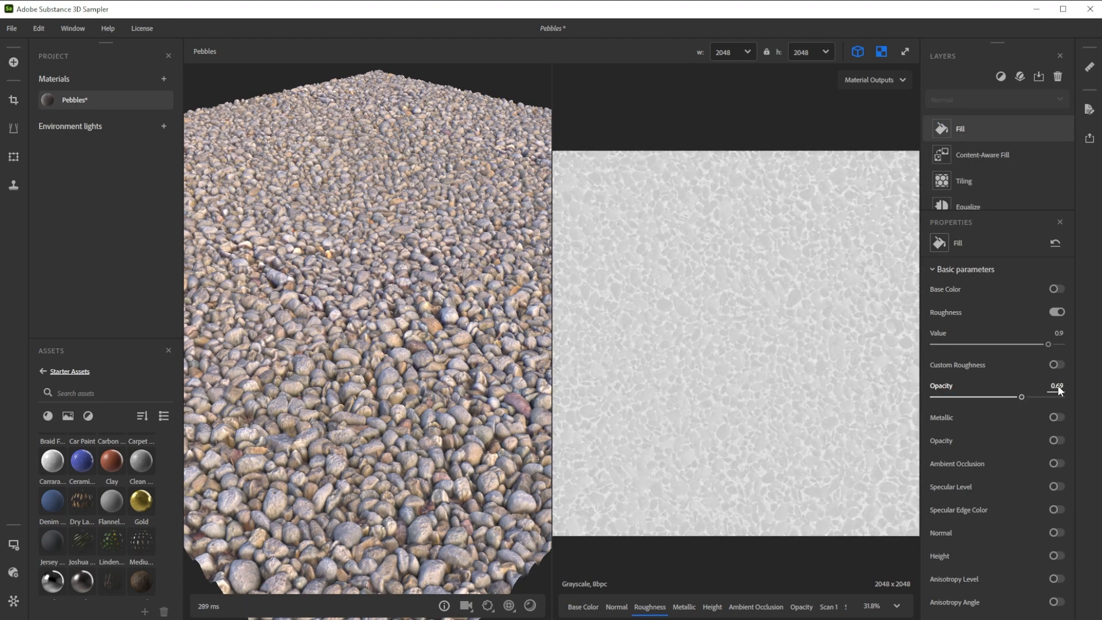
{"action": "type", "text": ".3"}
{"action": "key", "text": "Return"}
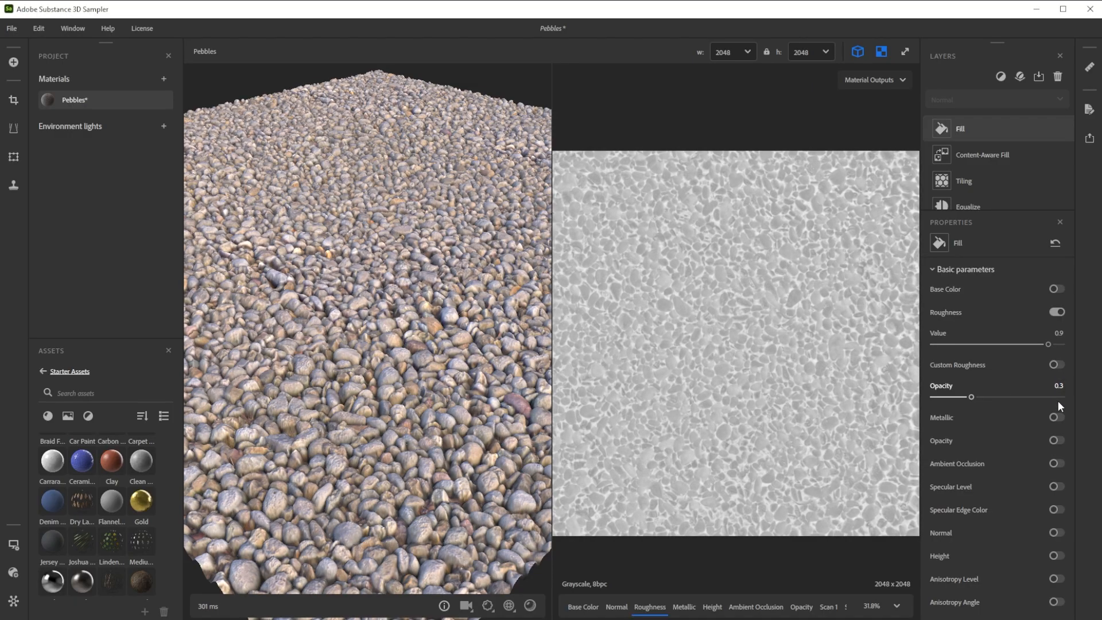
- Add a Sharpen filter layer on the base color and set its sharpen amount to 0.8
{"action": "left_click", "coordinate": [1001, 76]}
{"action": "type", "text": "sha"}
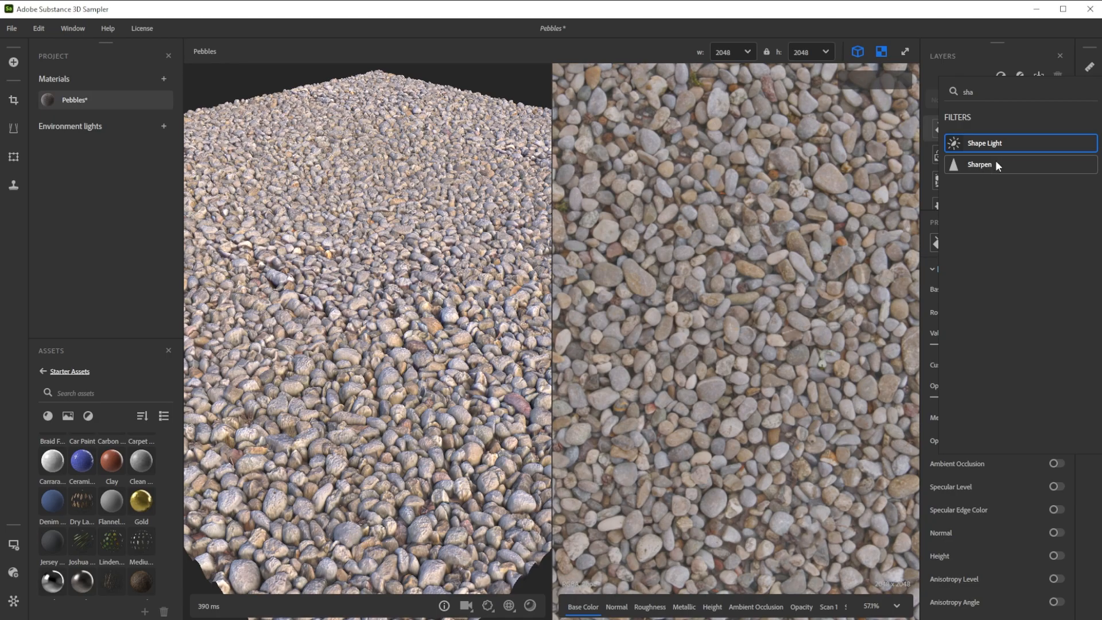
{"action": "left_click", "coordinate": [984, 165]}
{"action": "left_click", "coordinate": [1061, 325]}
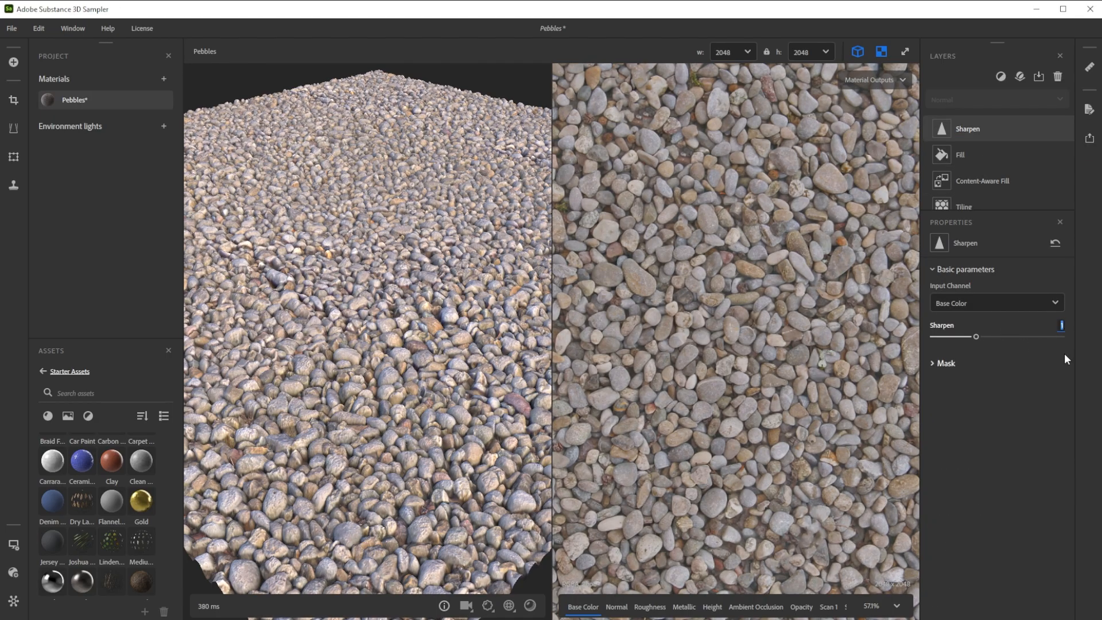
{"action": "type", "text": ".8"}
{"action": "key", "text": "Return"}
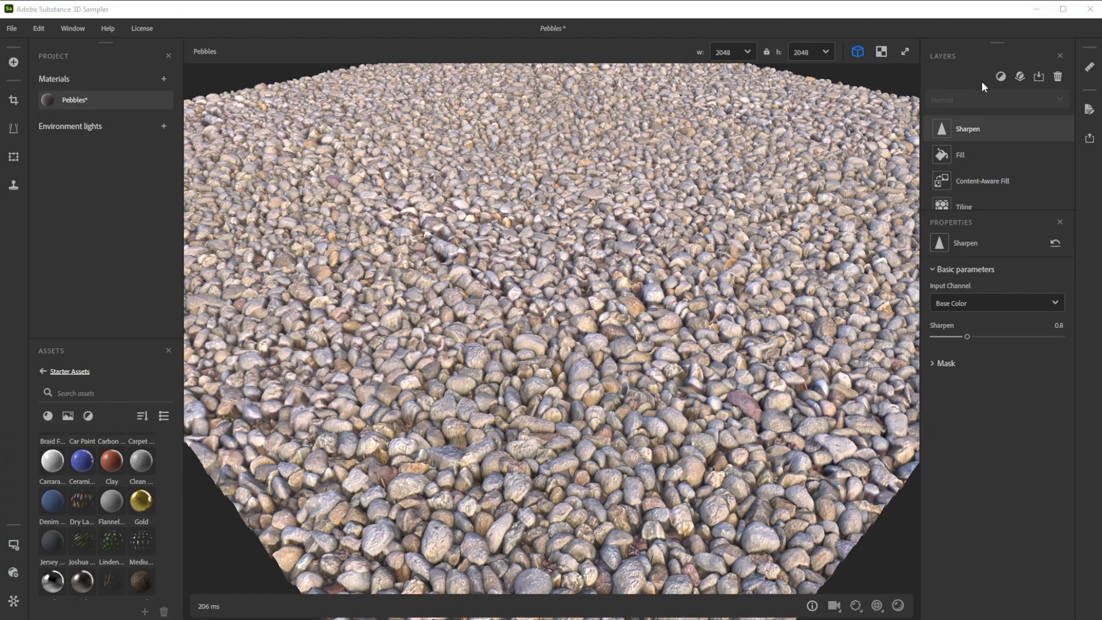
- Add an Atlas Scatter filter layer and place the Dry Laurel Leaves material in its input
{"action": "left_click", "coordinate": [1000, 76]}
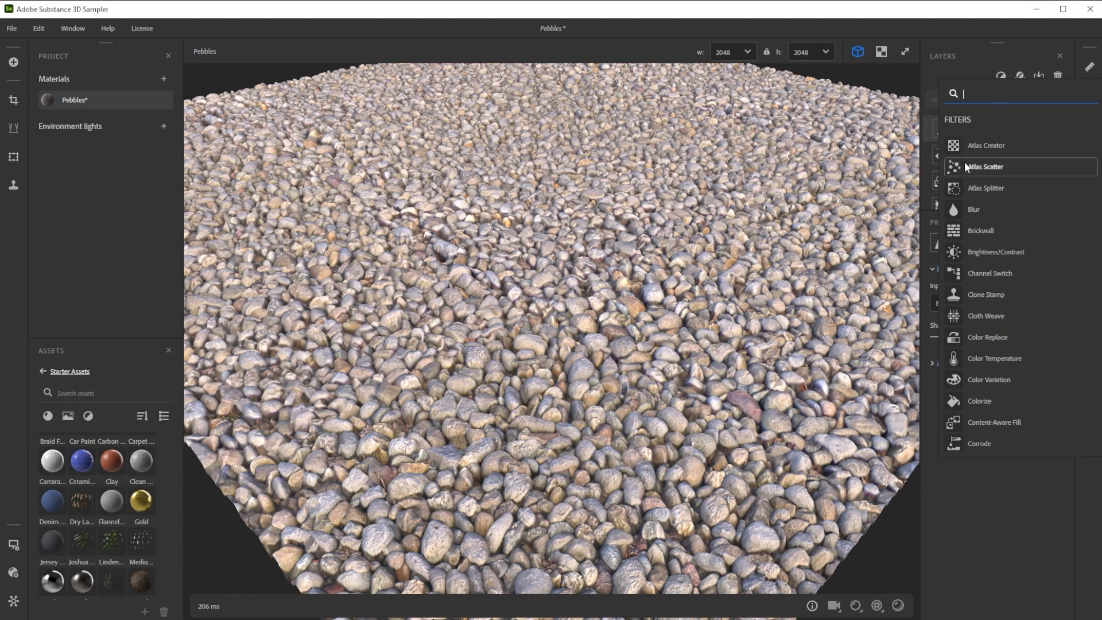
{"action": "left_click", "coordinate": [990, 166]}
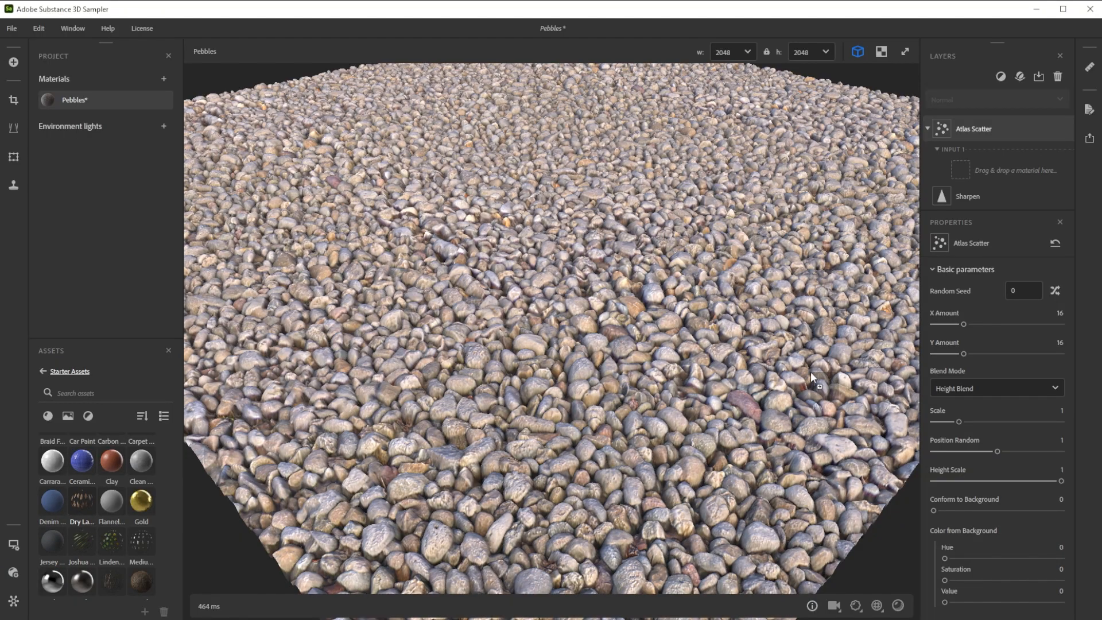
{"action": "left_click_drag", "start_coordinate": [812, 376], "coordinate": [986, 160]}
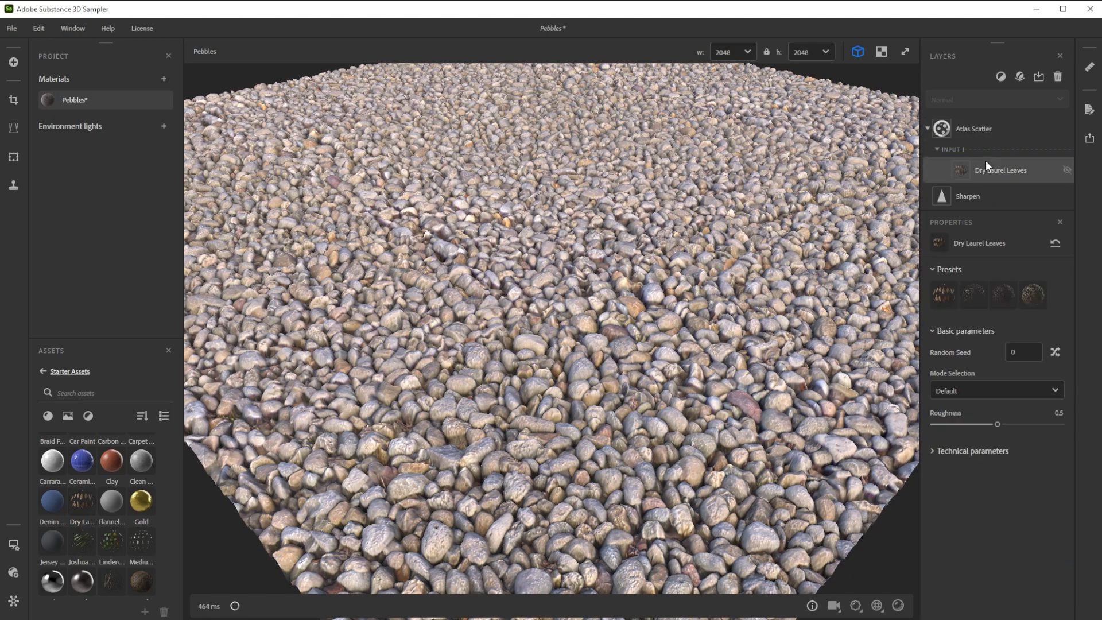
- Set the Dry Laurel Leaves' roughness to 0.6 and contrast to -0.1
{"action": "left_click", "coordinate": [1060, 413]}
{"action": "type", "text": ".6"}
{"action": "key", "text": "Return"}
{"action": "left_click", "coordinate": [952, 451]}
{"action": "left_click", "coordinate": [1060, 497]}
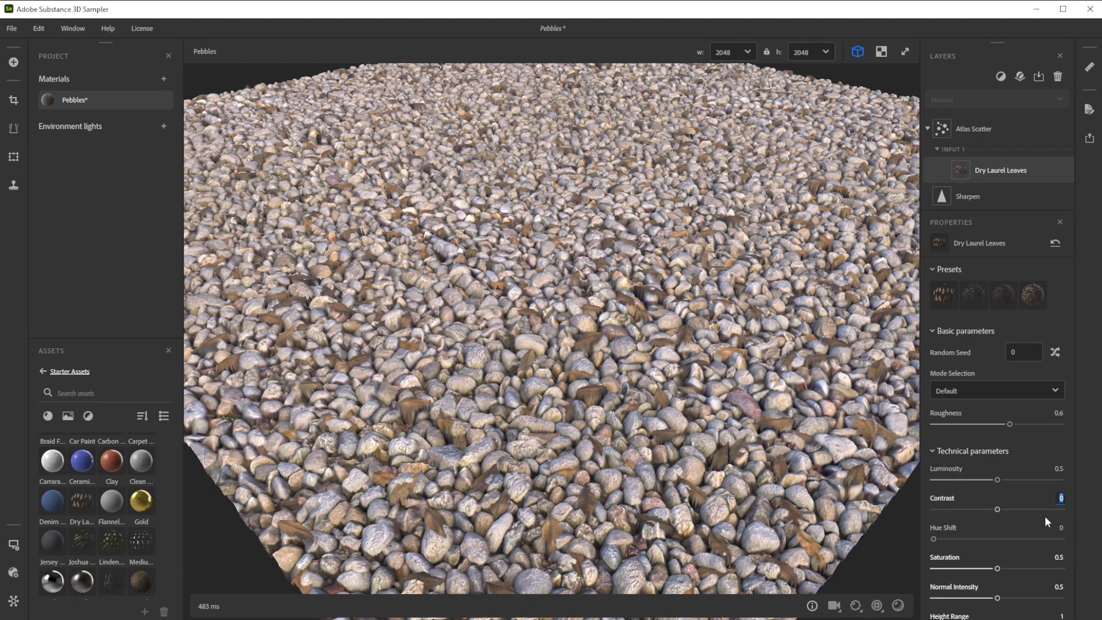
{"action": "type", "text": "-0.1"}
{"action": "key", "text": "Return"}
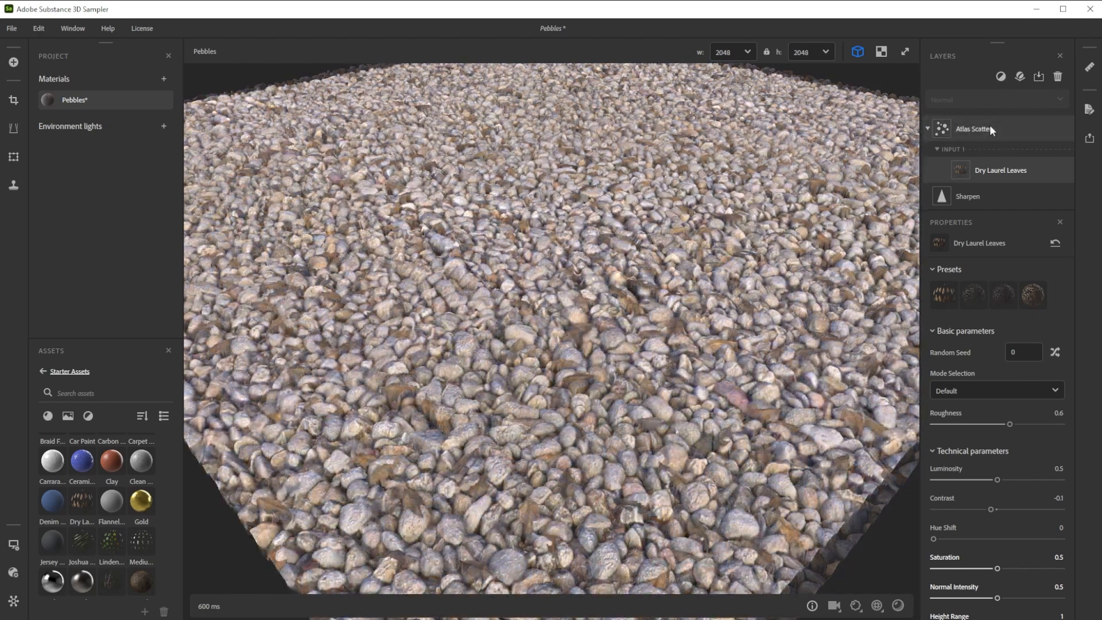
- Set the Atlas Scatter layer's X Amount and Y Amount to 4
{"action": "left_click", "coordinate": [991, 128]}
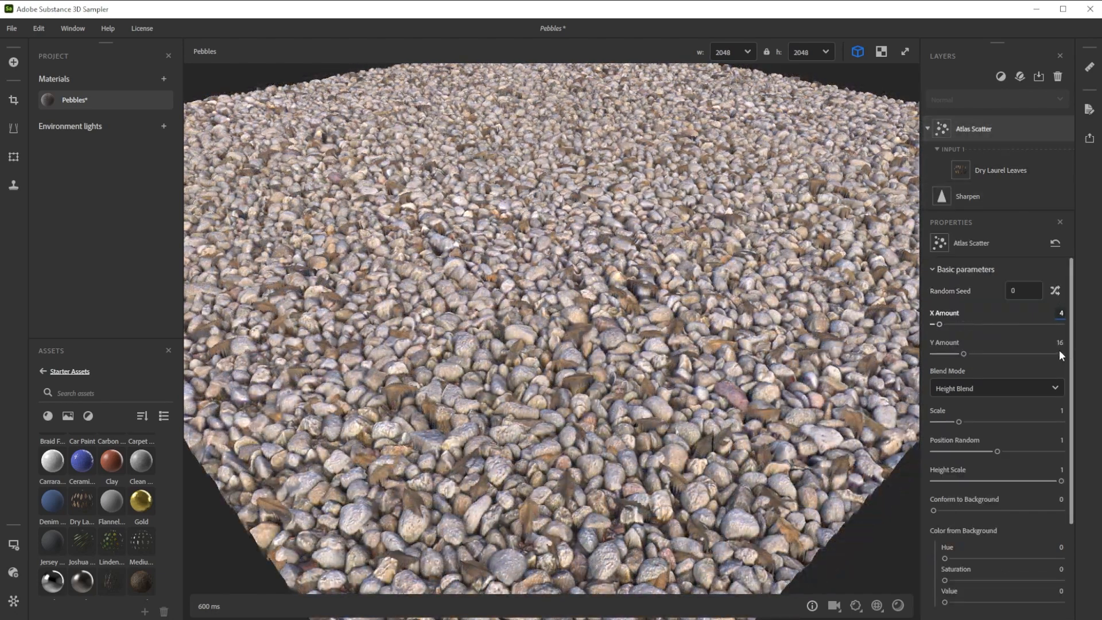
{"action": "left_click", "coordinate": [1060, 343]}
{"action": "type", "text": "4"}
{"action": "key", "text": "Return"}
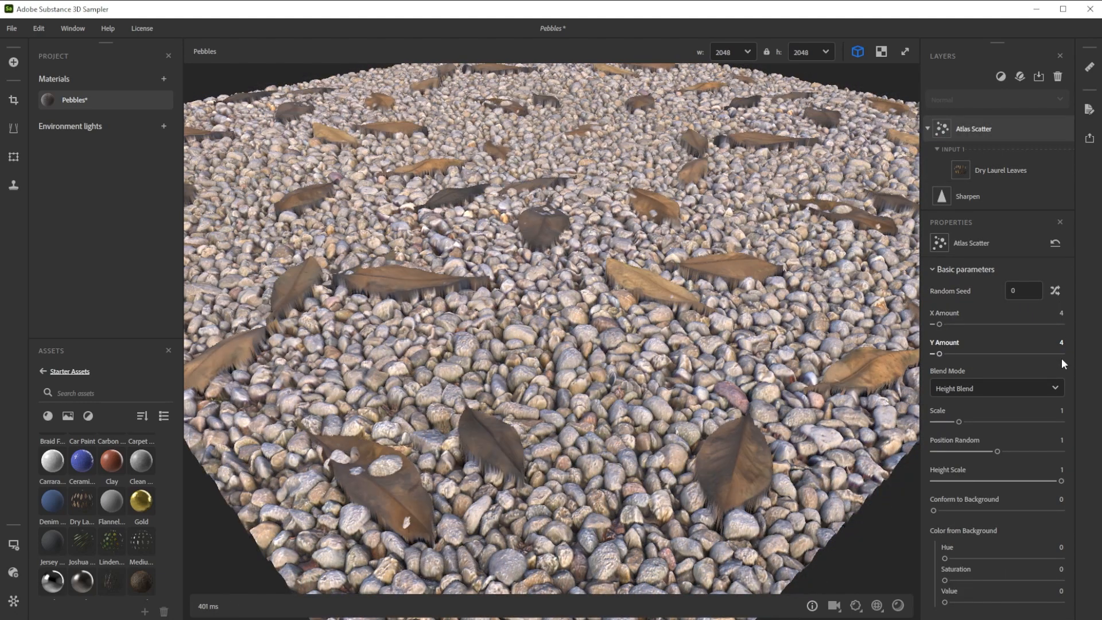
- Set the scattered leaves' Scale to 0.6 and Conform to Background to 0.65
{"action": "left_click", "coordinate": [1058, 418]}
{"action": "type", "text": "0.6"}
{"action": "key", "text": "Return"}
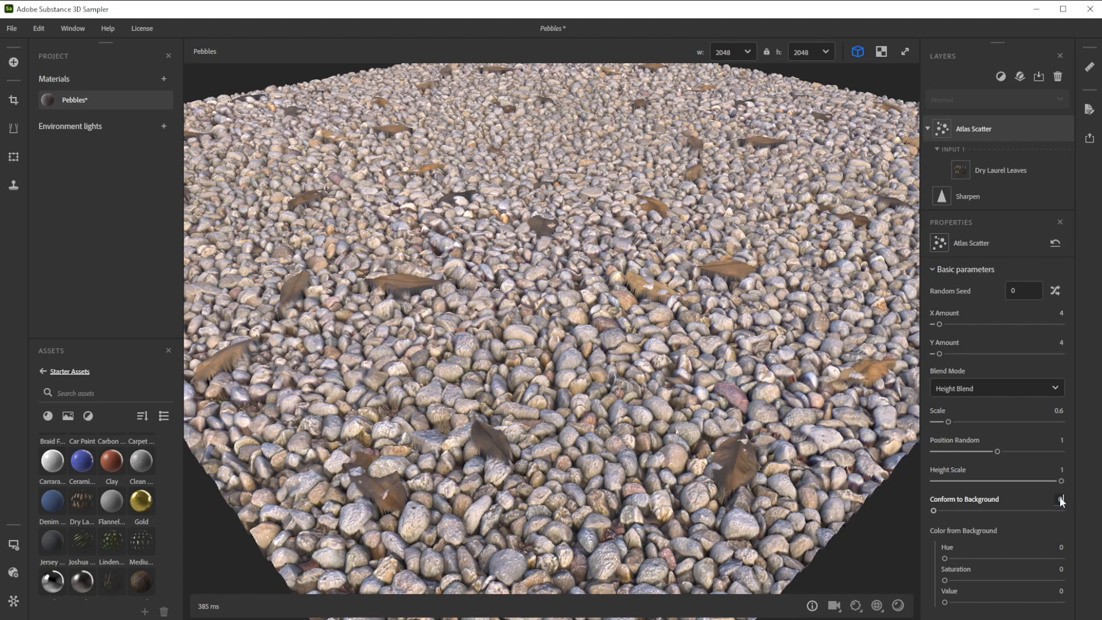
{"action": "type", "text": "0.65"}
{"action": "key", "text": "Return"}
- Set the Atlas Scatter's Height Offset to 0.33 and Background Smoothness to 1.5
{"action": "scroll", "coordinate": [1055, 518], "scroll_direction": "down", "scroll_amount": 2}
{"action": "left_click", "coordinate": [942, 549]}
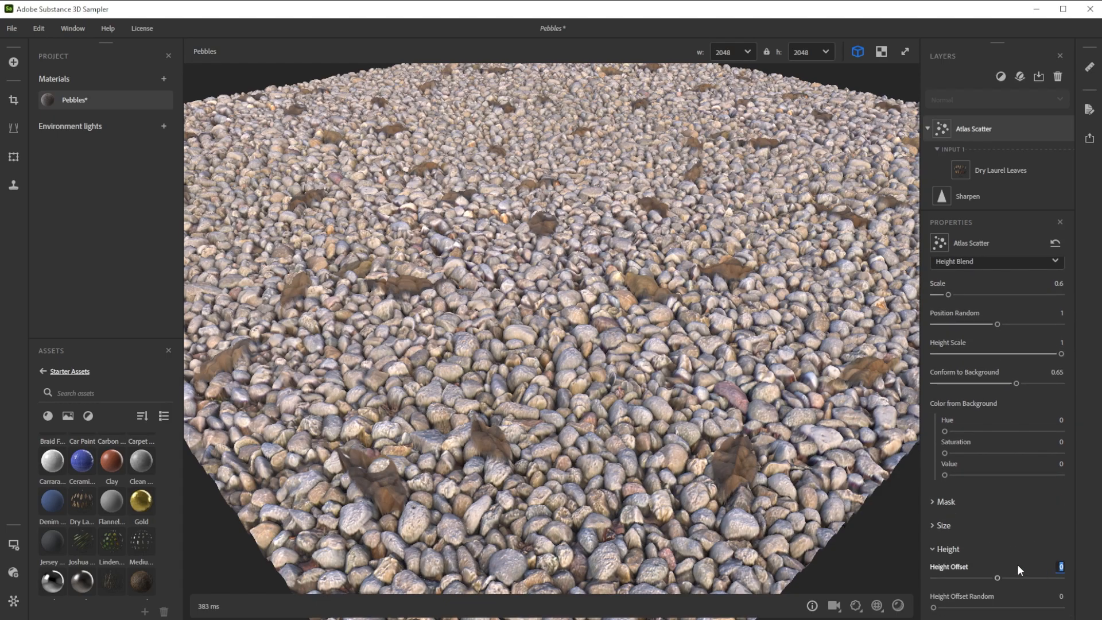
{"action": "type", "text": "0.33"}
{"action": "key", "text": "Return"}
{"action": "scroll", "coordinate": [1017, 563], "scroll_direction": "down", "scroll_amount": 2}
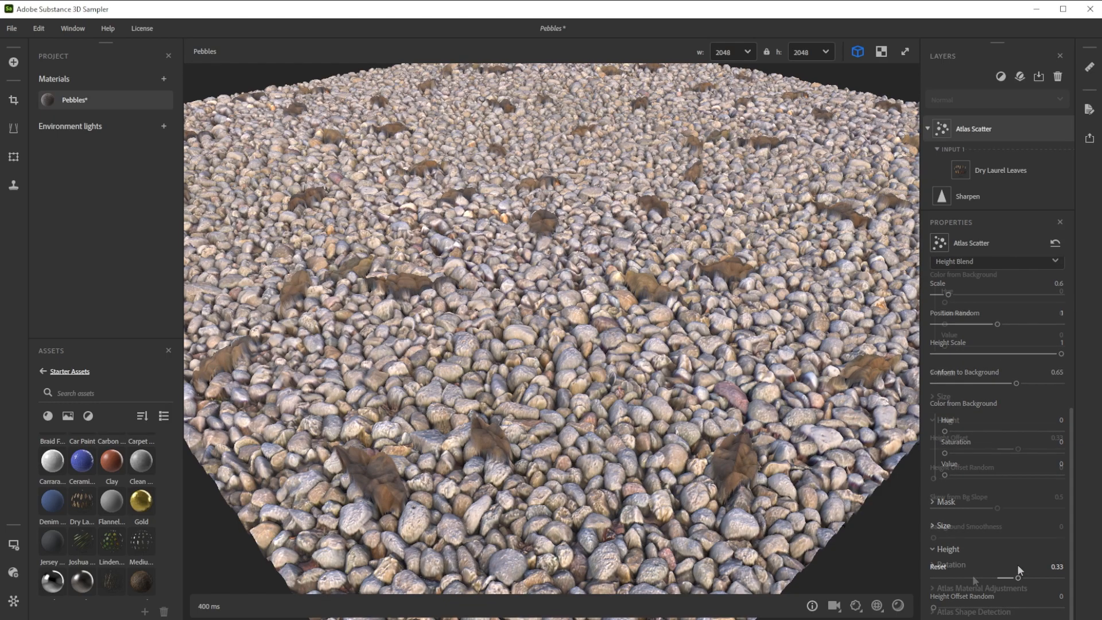
{"action": "left_click", "coordinate": [1059, 526]}
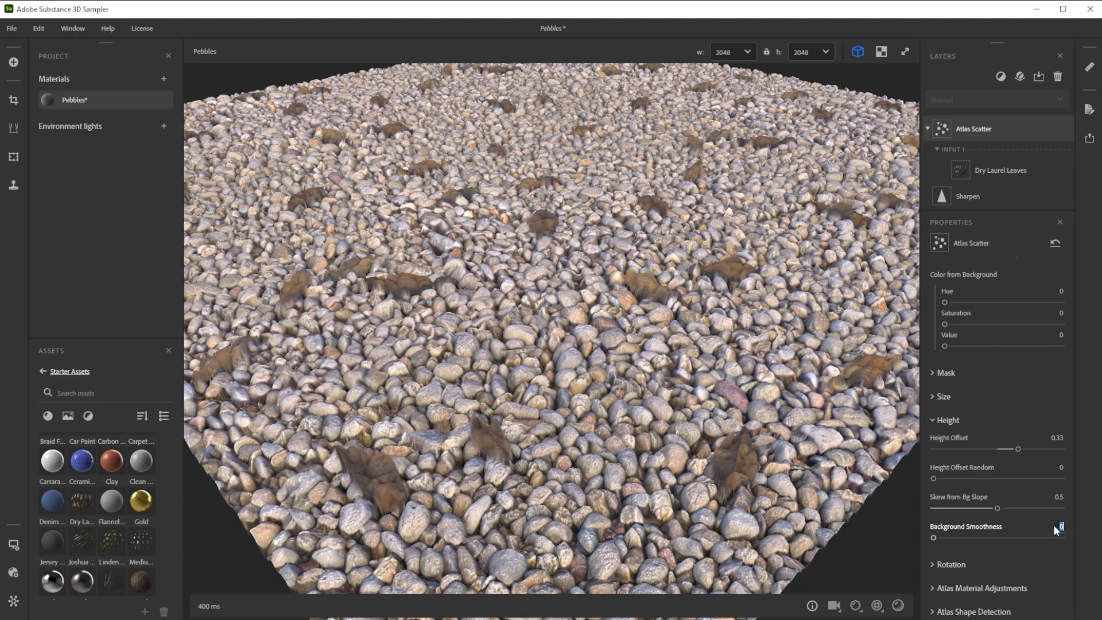
{"action": "type", "text": "1.5"}
{"action": "key", "text": "Return"}
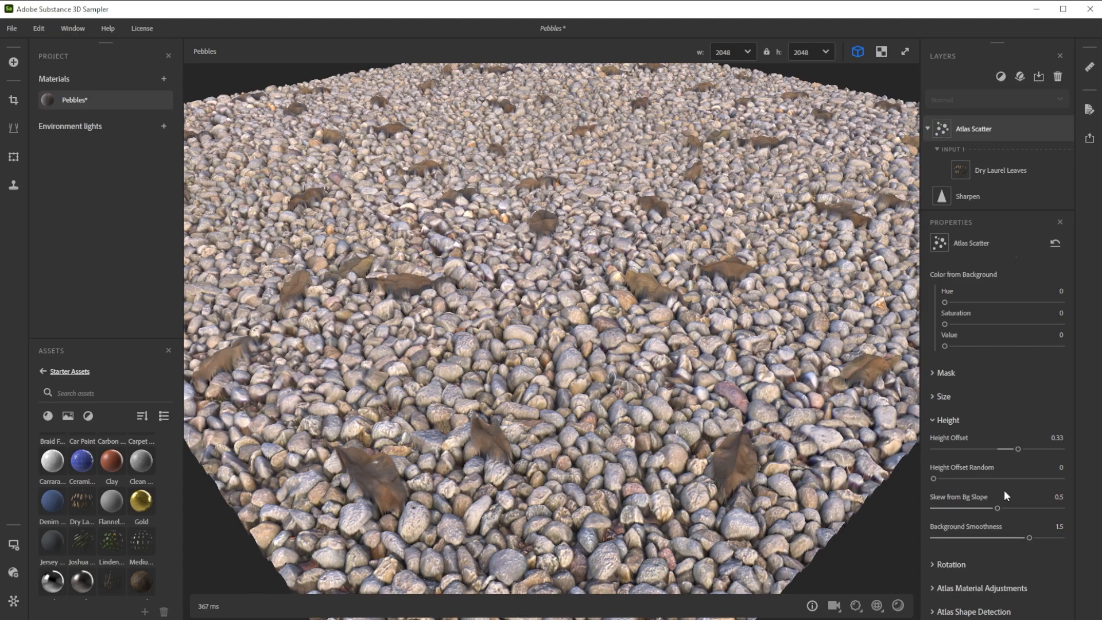
- Set the Atlas Scatter's Scale Random to 0.15 and its Random Seed to 23695
{"action": "left_click", "coordinate": [939, 397]}
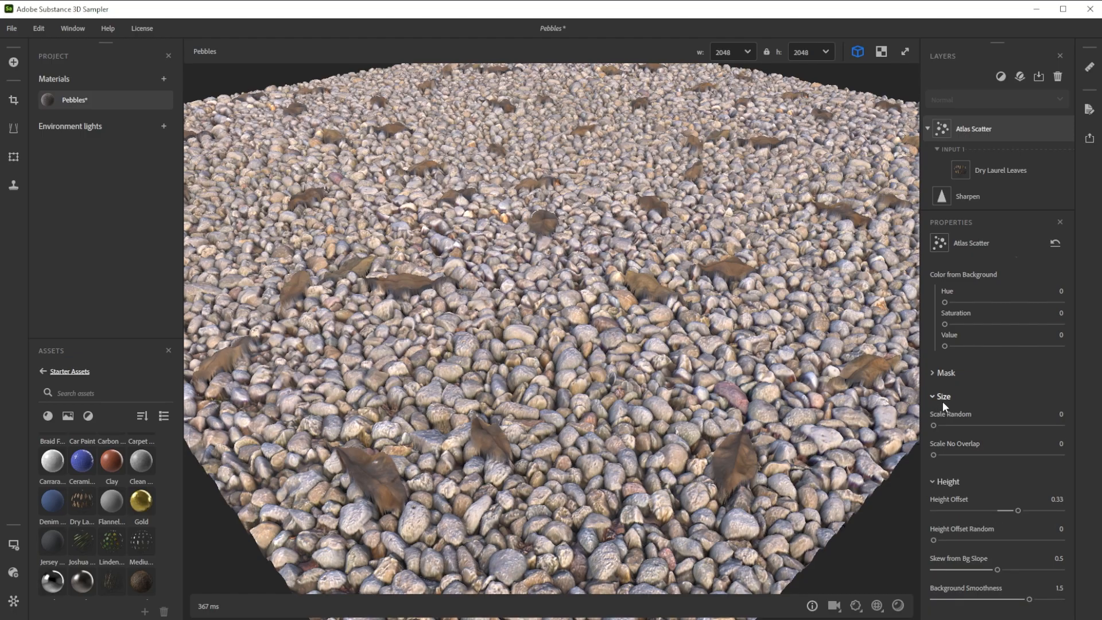
{"action": "left_click", "coordinate": [1059, 412]}
{"action": "type", "text": "0.15"}
{"action": "key", "text": "Return"}
{"action": "scroll", "coordinate": [1027, 414], "scroll_direction": "up", "scroll_amount": 5}
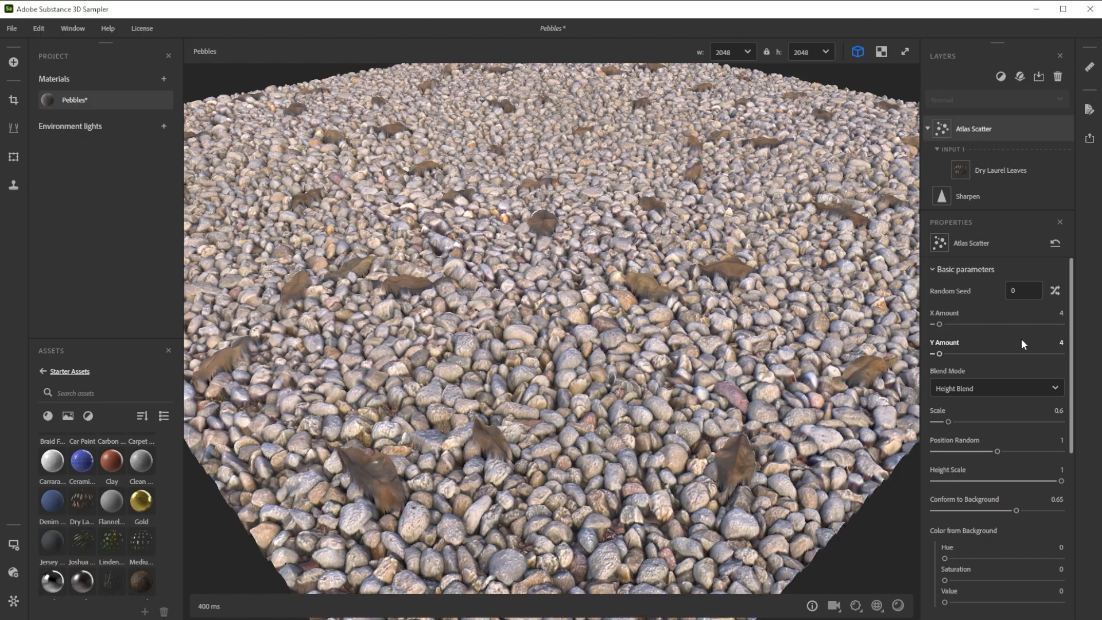
{"action": "left_click", "coordinate": [1010, 292]}
{"action": "type", "text": "23695"}
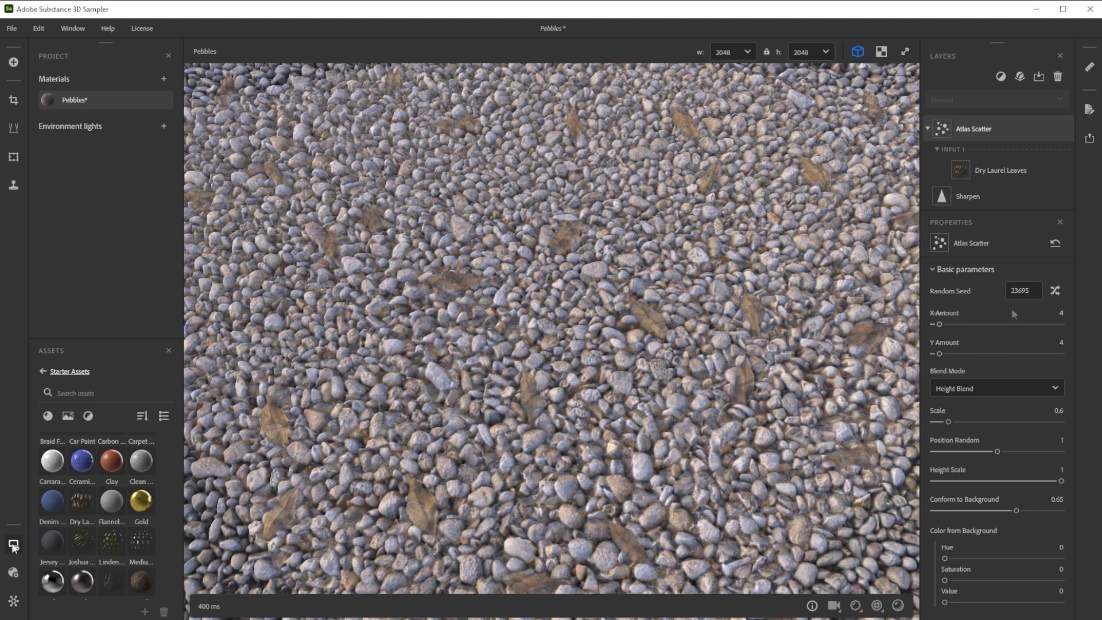
- Try other viewer environments, settle on Mondarrain 3 for the lighting and rotate it around the pebble plane
{"action": "left_click", "coordinate": [13, 544]}
{"action": "scroll", "coordinate": [78, 519], "scroll_direction": "down", "scroll_amount": 3}
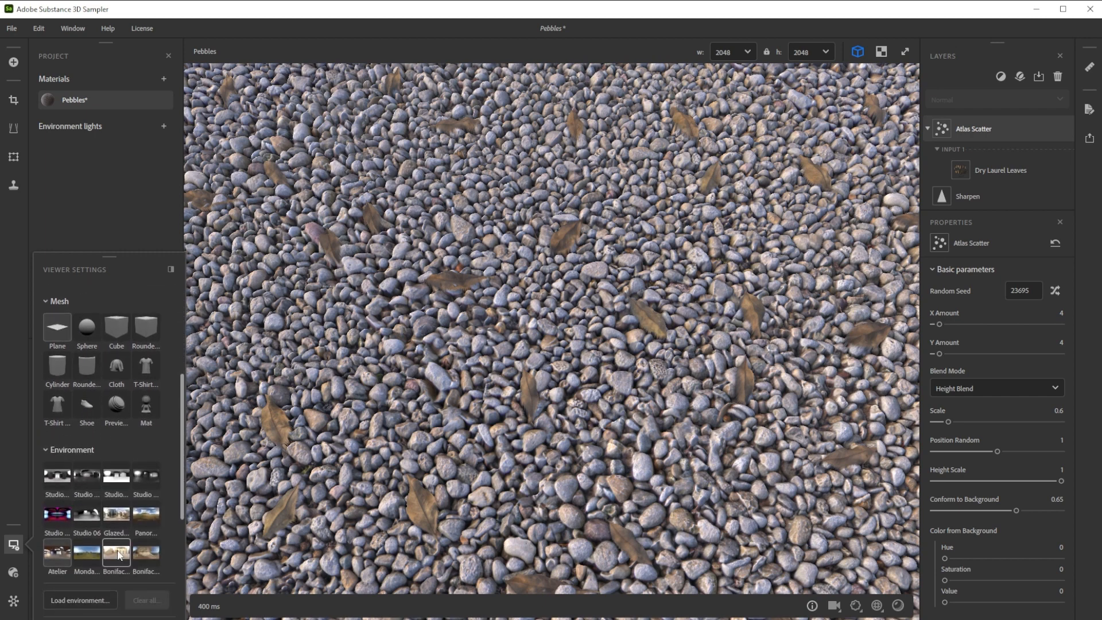
{"action": "left_click", "coordinate": [117, 553]}
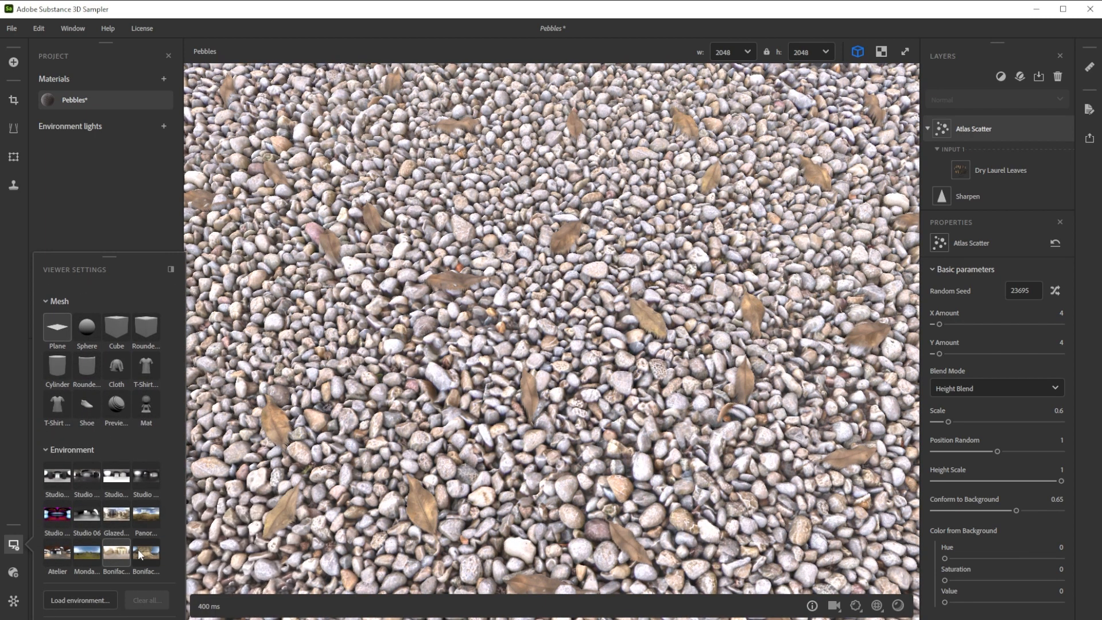
{"action": "left_click", "coordinate": [138, 549]}
{"action": "left_click", "coordinate": [146, 521]}
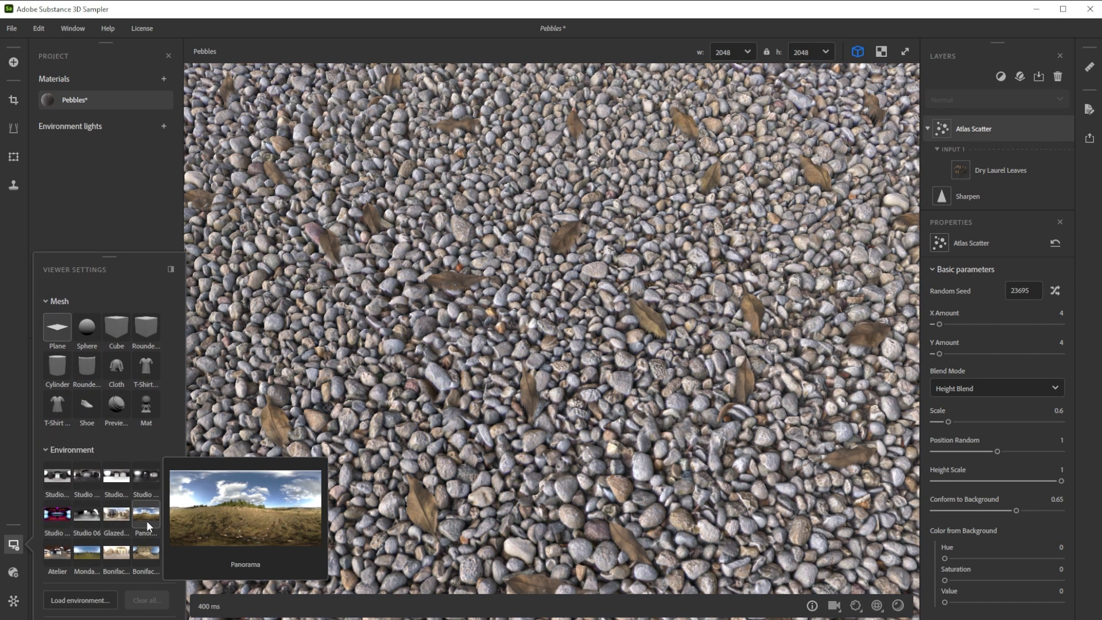
{"action": "left_click", "coordinate": [87, 560]}
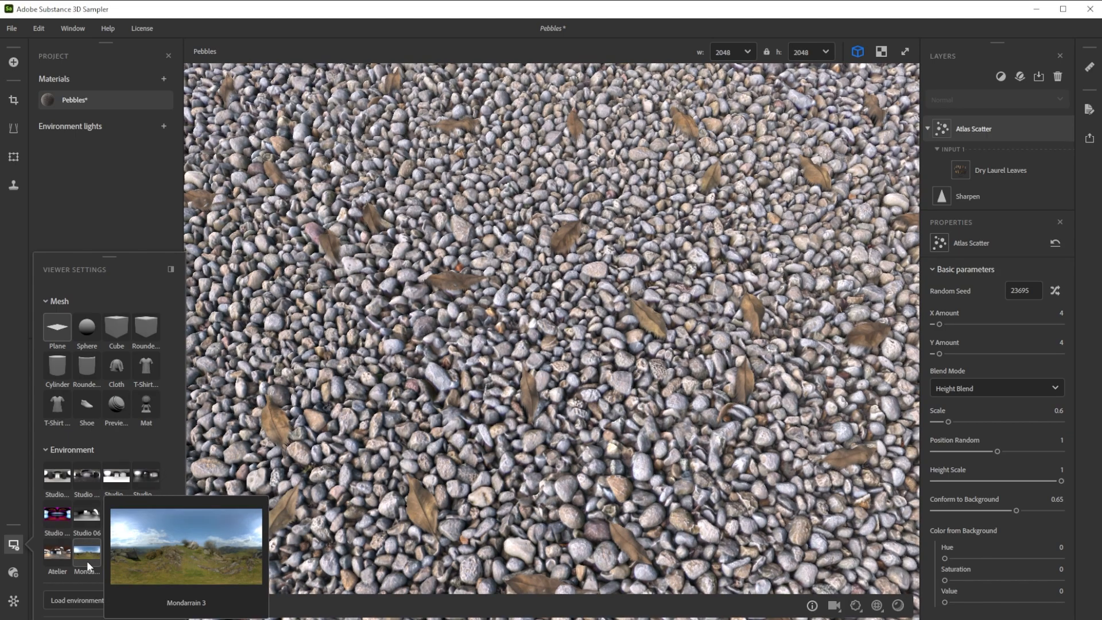
{"action": "right_click_drag", "start_coordinate": [464, 367], "coordinate": [846, 384], "text": "shift"}
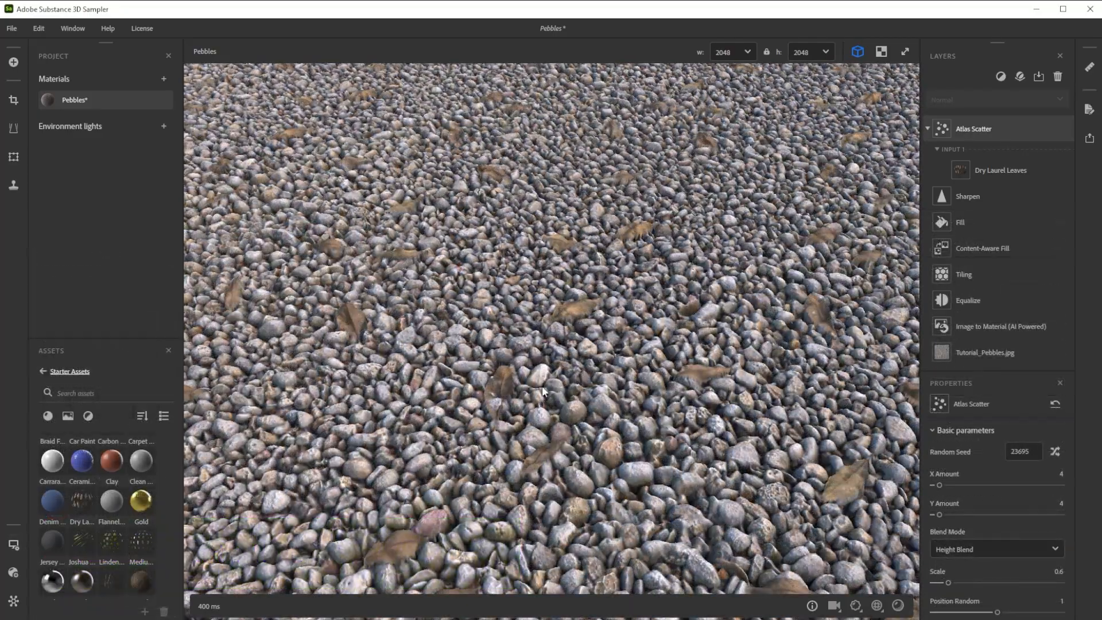
- Save the project as Pebbles in the Desktop's Pebbles folder, replacing the existing Sampler archive
{"action": "left_click", "coordinate": [12, 28]}
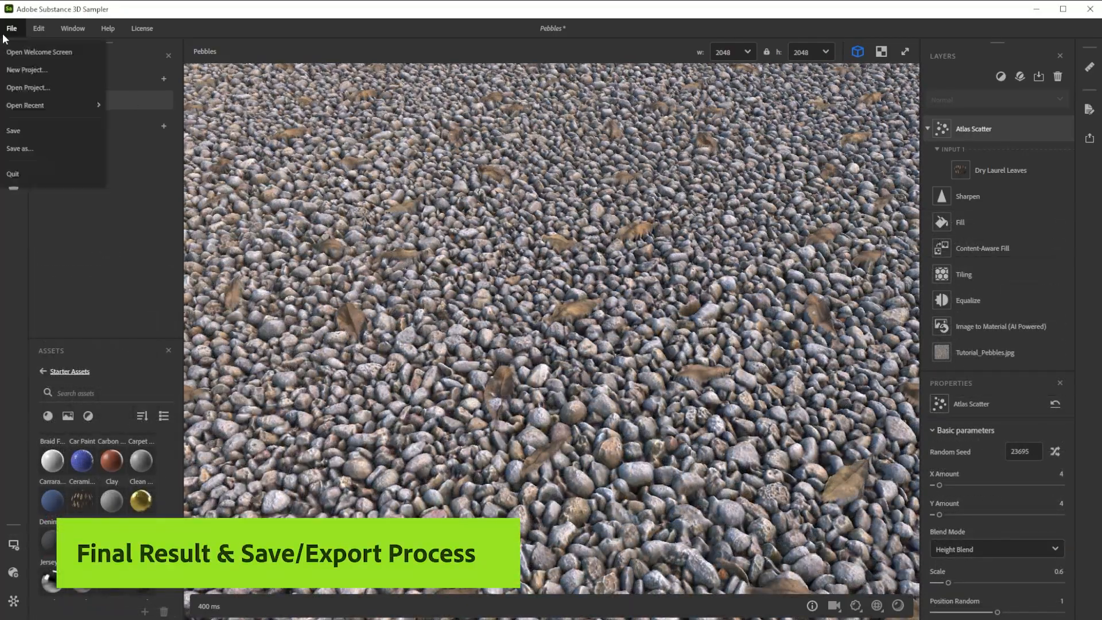
{"action": "left_click", "coordinate": [20, 149]}
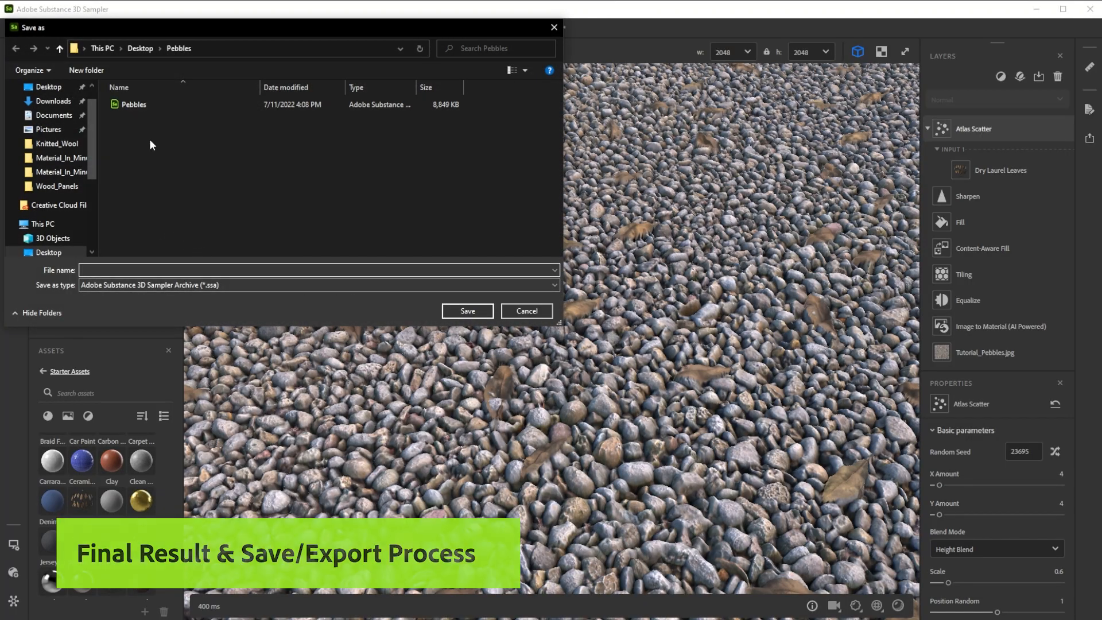
{"action": "left_click", "coordinate": [134, 105]}
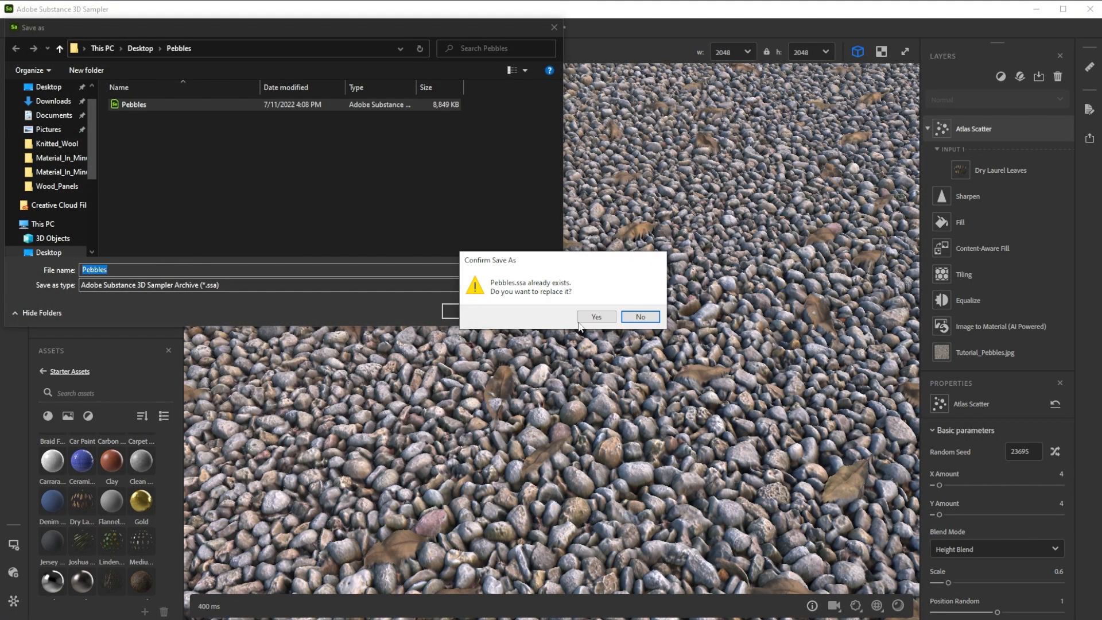
{"action": "left_click", "coordinate": [596, 316]}
- Export the Pebbles material at 2048 x 2048 as a Substance 3D asset file (.sbsar) and as PNG maps with the default preset
{"action": "left_click", "coordinate": [1086, 140]}
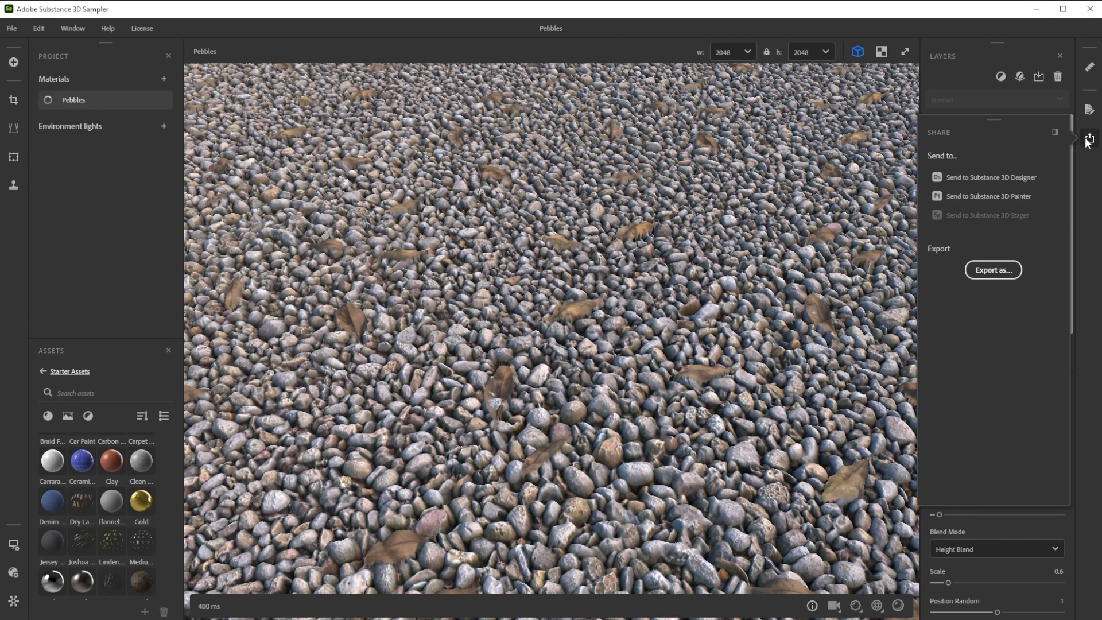
{"action": "left_click", "coordinate": [997, 177]}
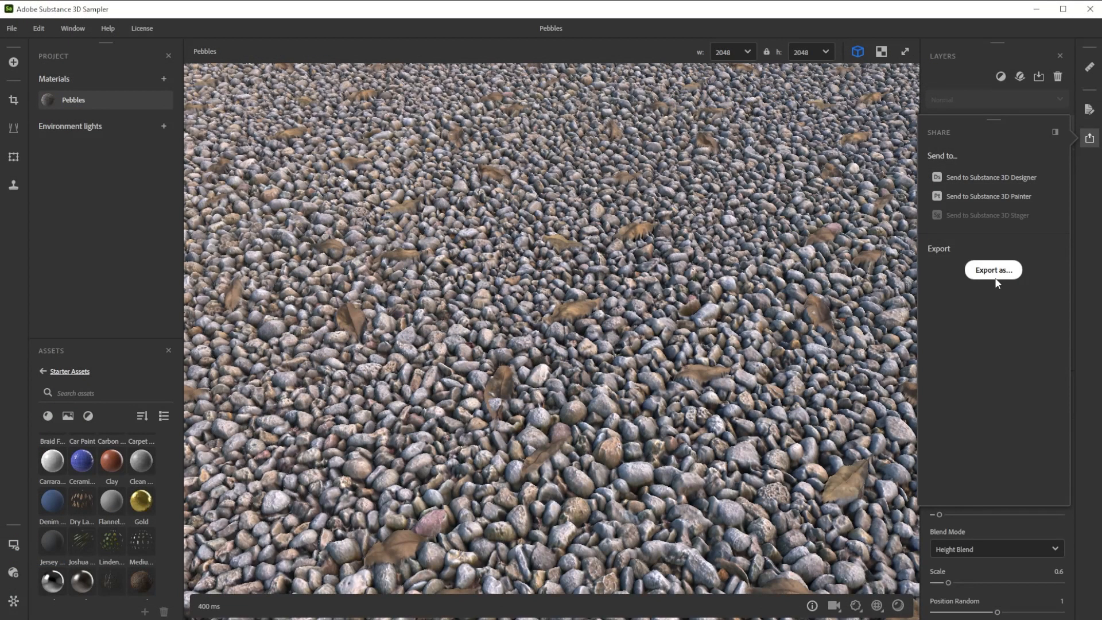
{"action": "left_click", "coordinate": [995, 273]}
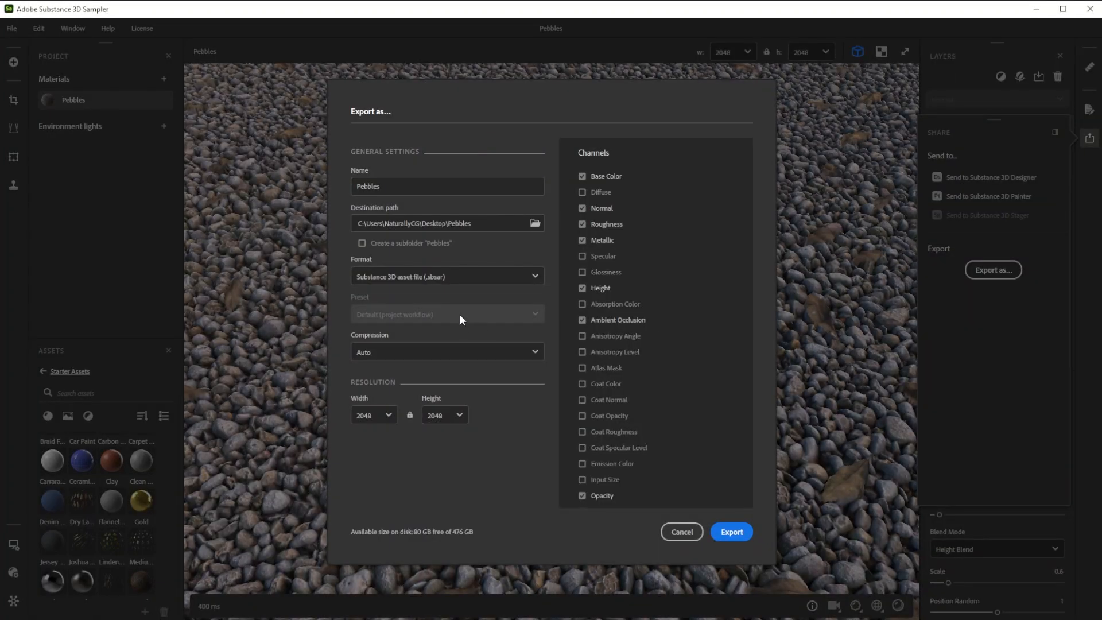
{"action": "left_click", "coordinate": [731, 532]}
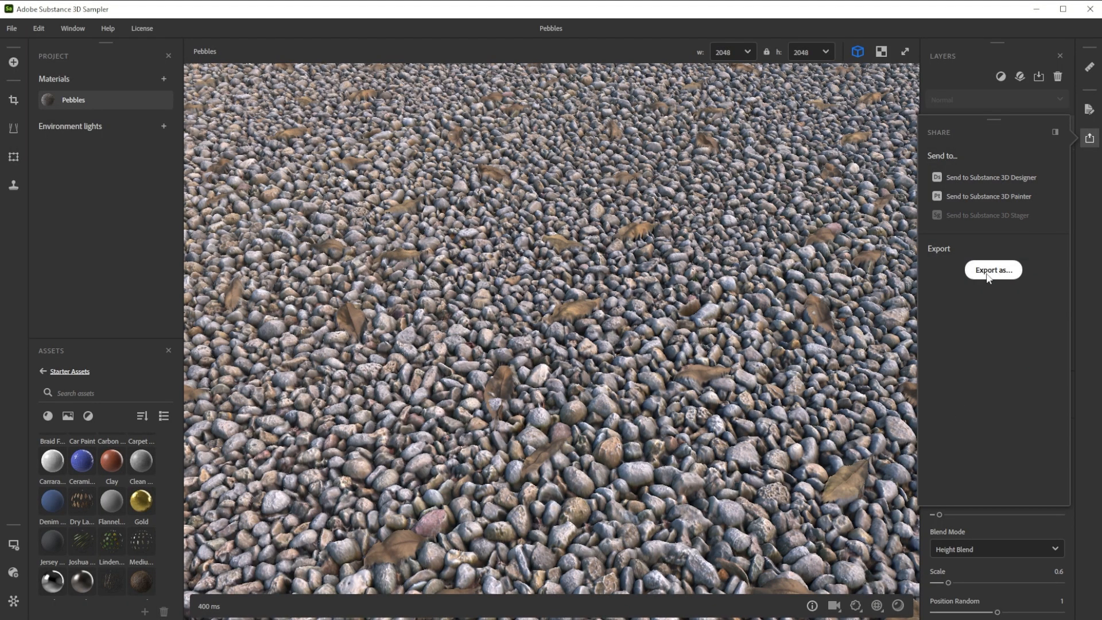
{"action": "left_click", "coordinate": [993, 270]}
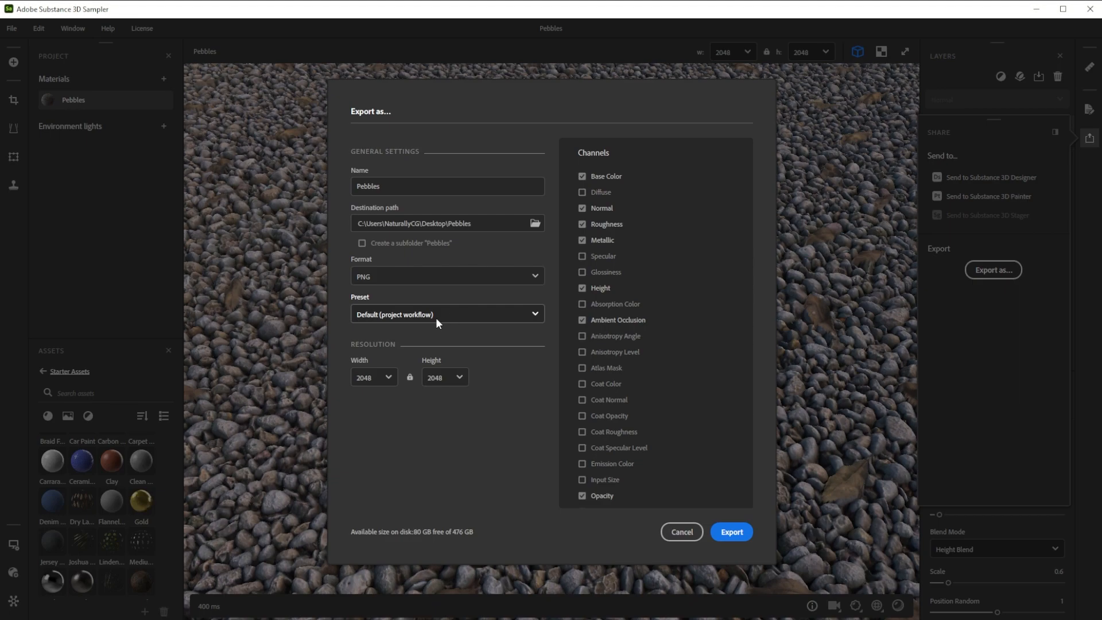
{"action": "left_click", "coordinate": [736, 537]}
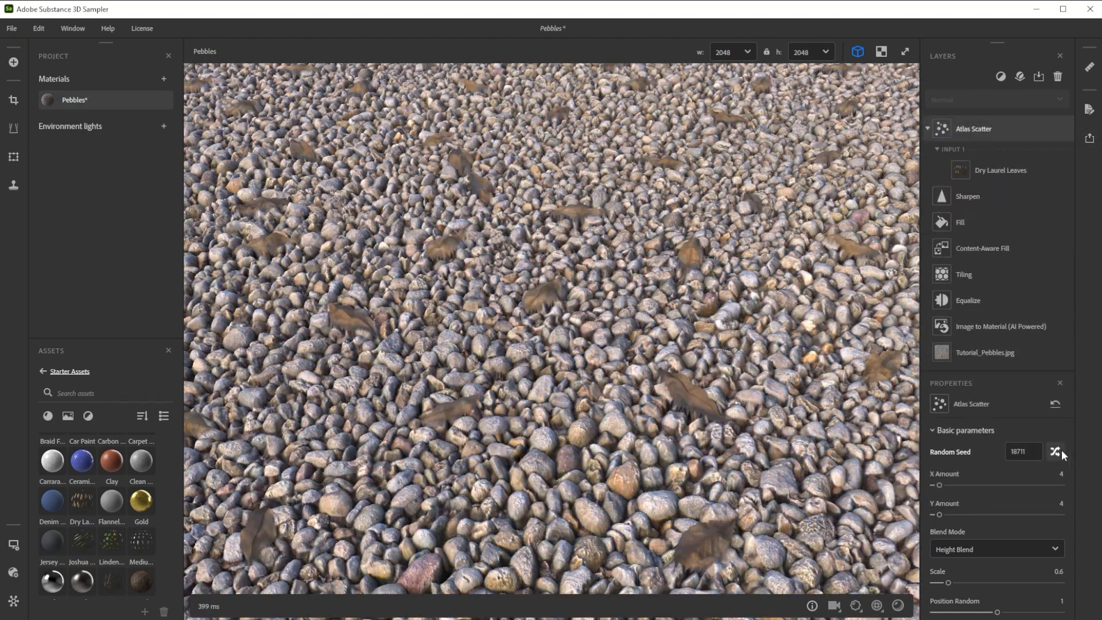
- Randomize the Atlas Scatter's seed and increase its X Amount and Y Amount for denser leaves
{"action": "left_click", "coordinate": [1060, 451]}
{"action": "left_click", "coordinate": [1061, 452]}
{"action": "left_click_drag", "start_coordinate": [939, 485], "coordinate": [947, 515]}
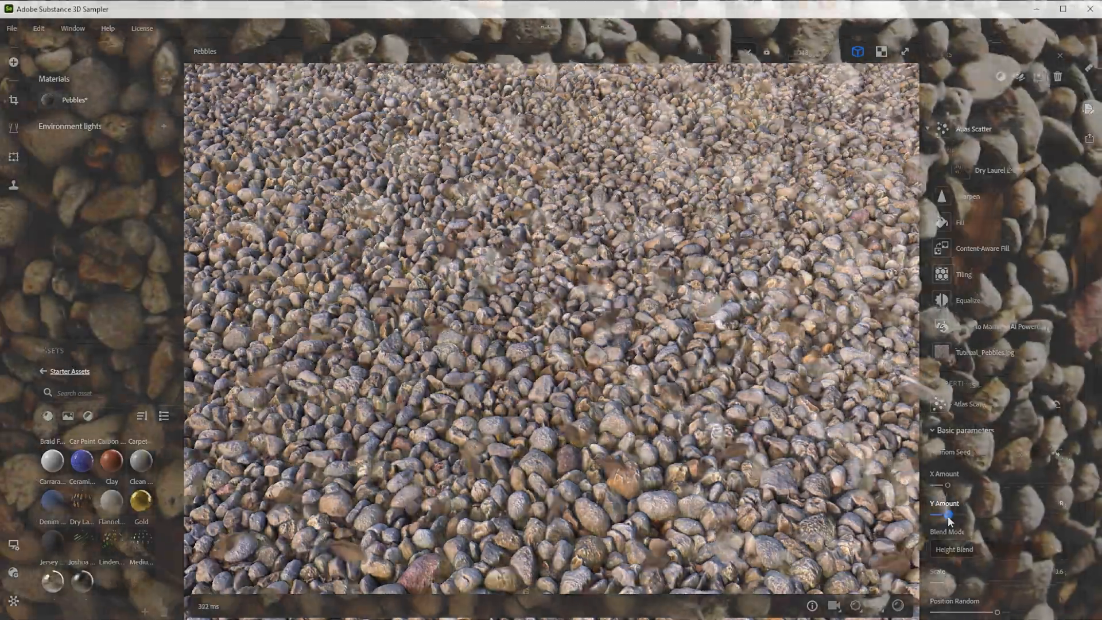